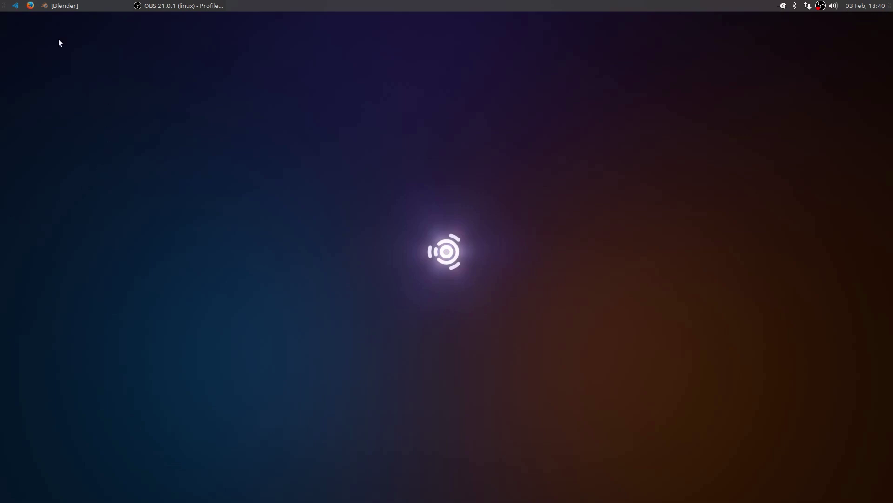
# Step: Check in Additional Drivers that the GeForce GTX 970 uses the proprietary NVIDIA 384 driver
pyautogui.click(15, 7)
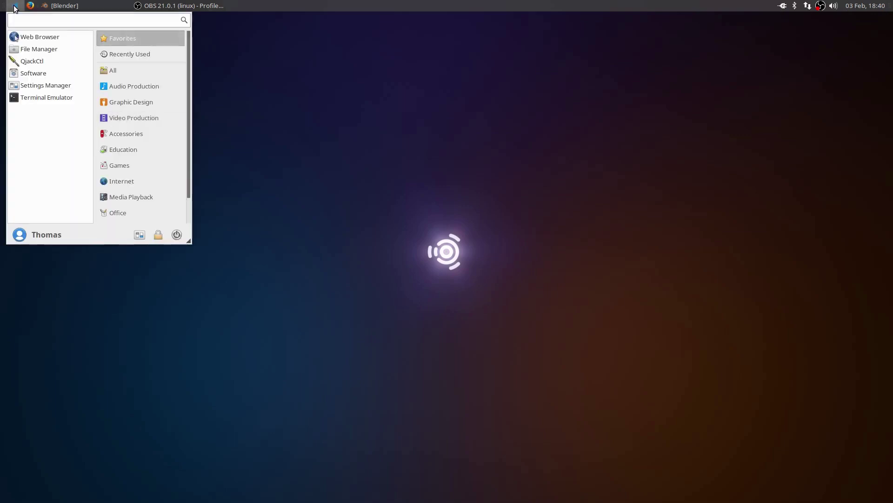
pyautogui.click(55, 86)
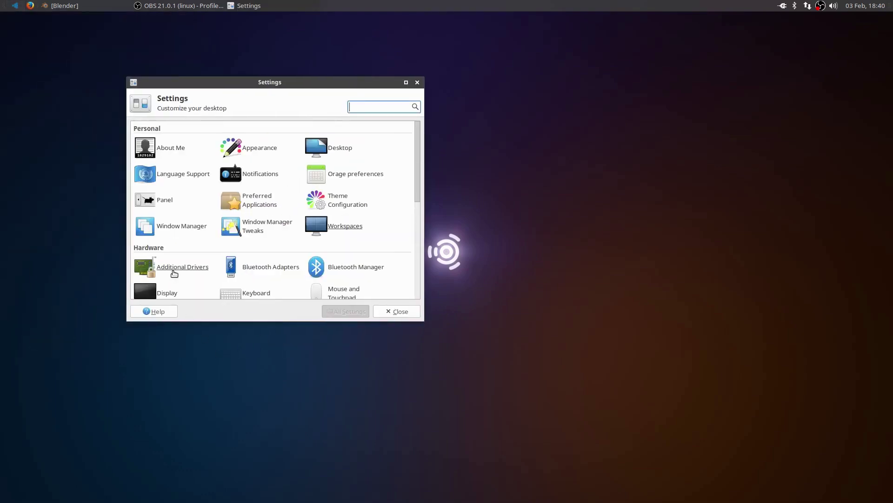
pyautogui.click(170, 270)
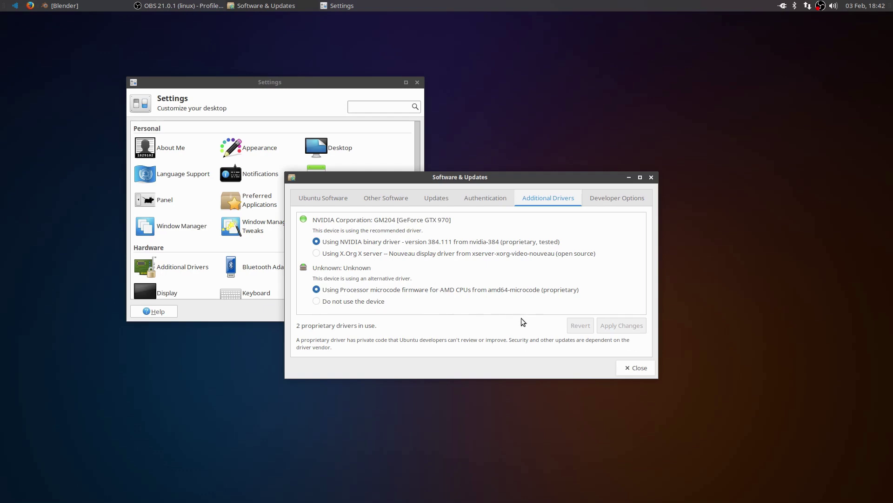
pyautogui.click(632, 369)
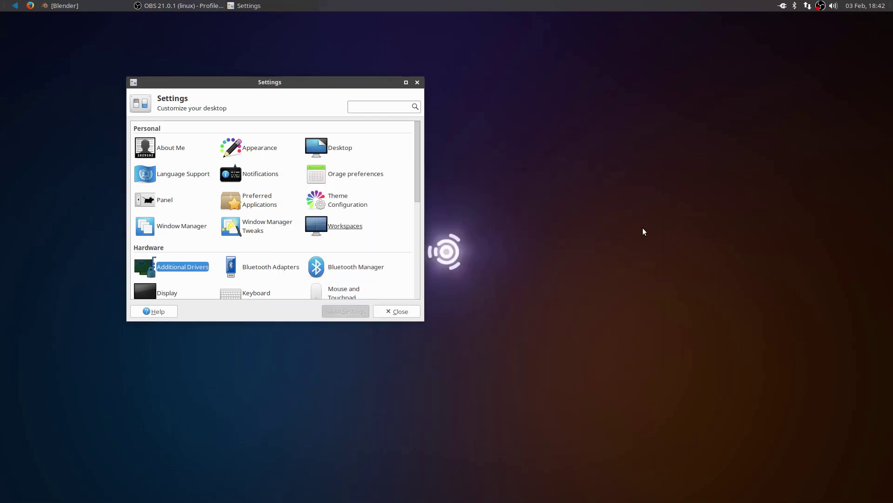
# Step: Close Settings and launch Blender from the Video Production menu, dismissing its splash screen
pyautogui.click(418, 83)
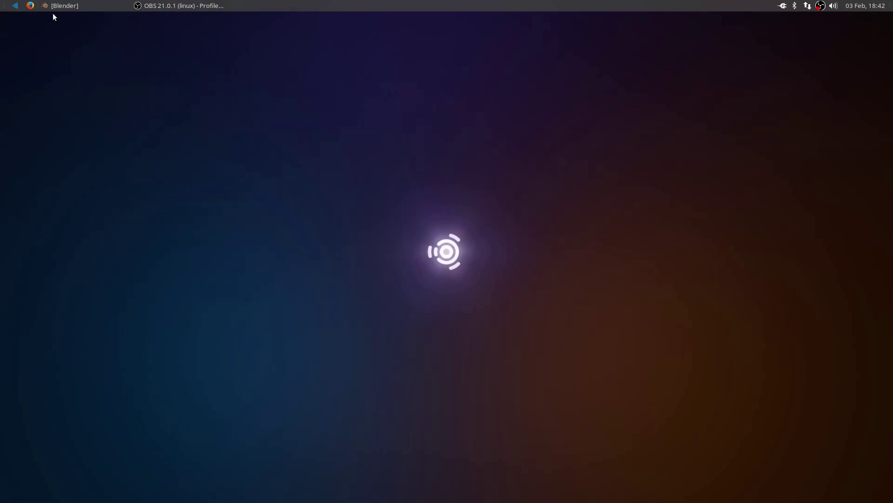
pyautogui.click(17, 5)
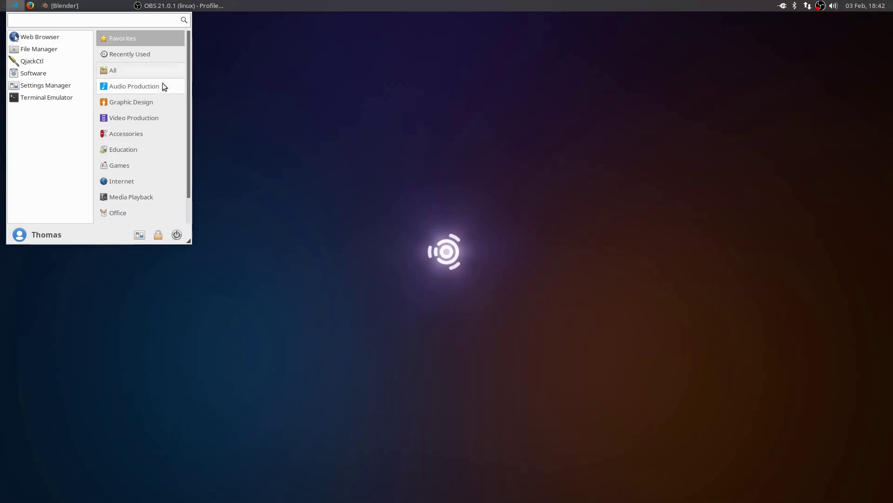
pyautogui.click(144, 118)
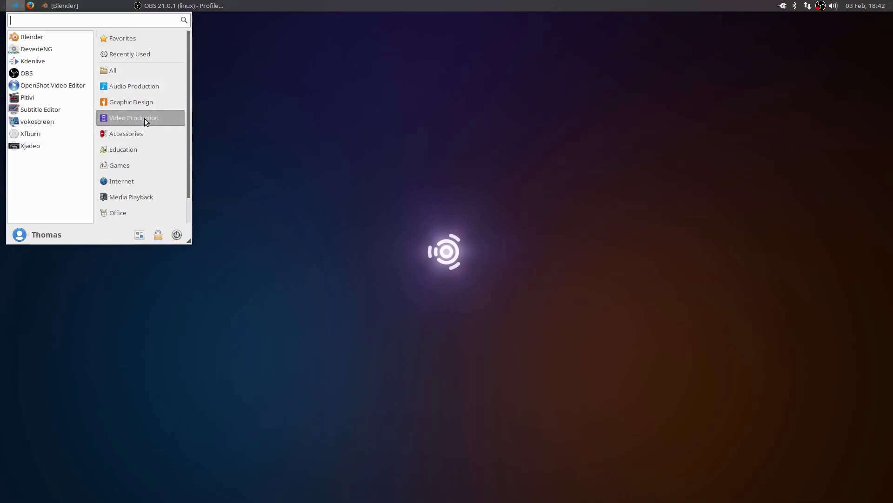
pyautogui.click(49, 37)
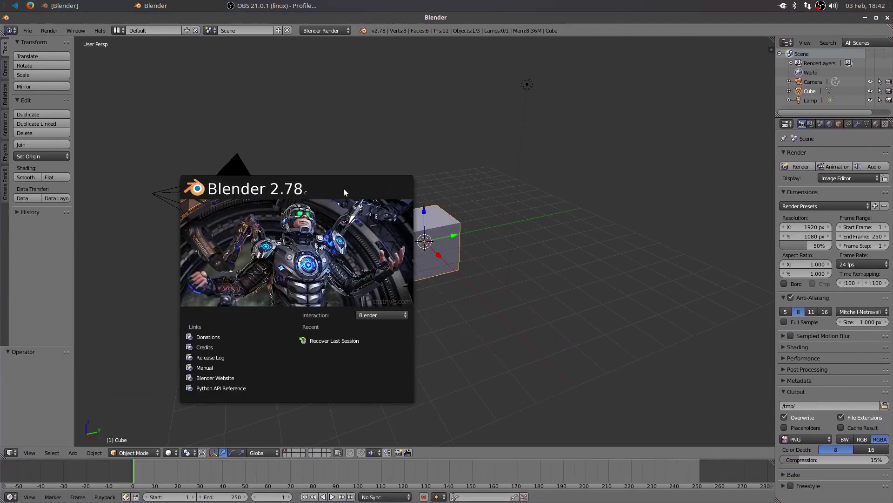
pyautogui.click(424, 135)
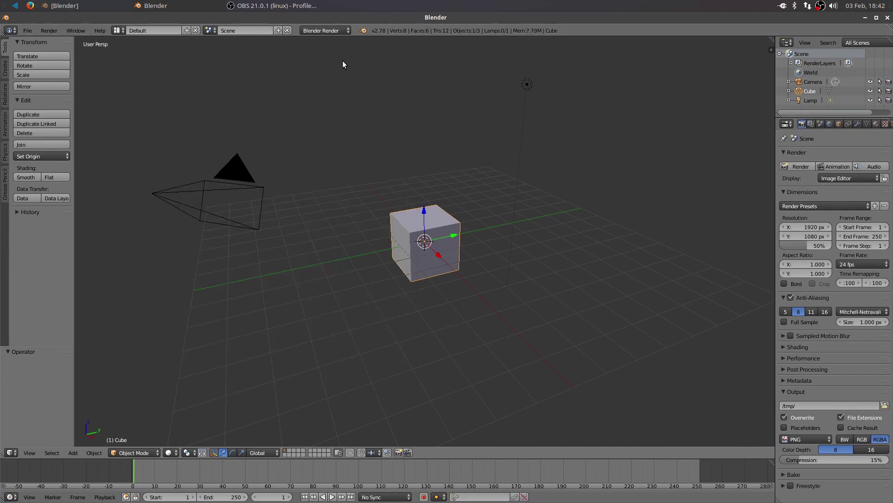
# Step: Switch the render engine to Cycles Render and the device to GPU Compute
pyautogui.click(327, 29)
pyautogui.click(327, 63)
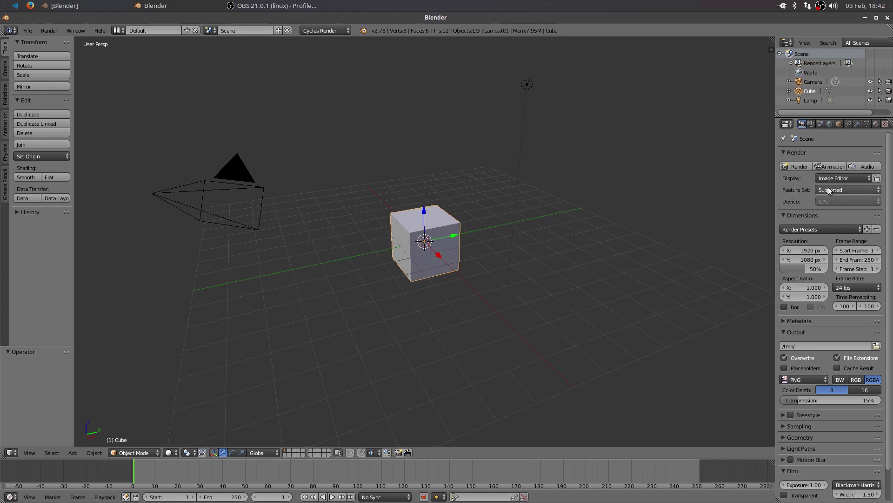
pyautogui.click(822, 203)
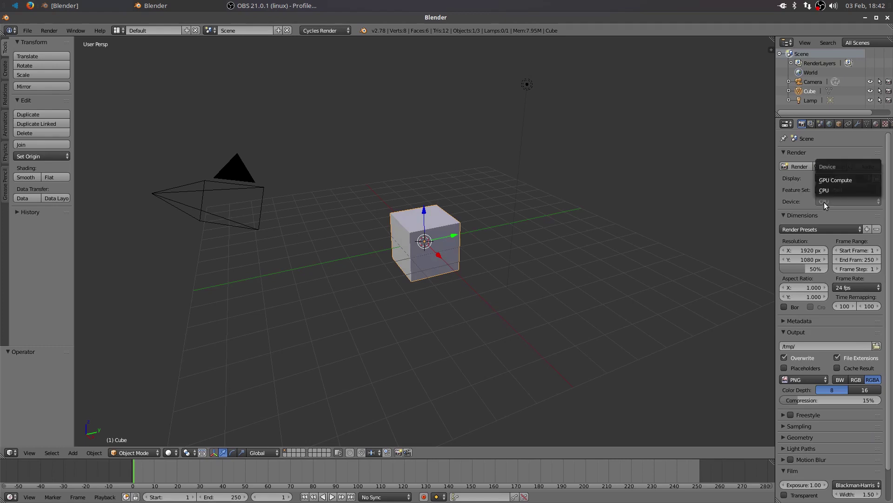
pyautogui.click(826, 178)
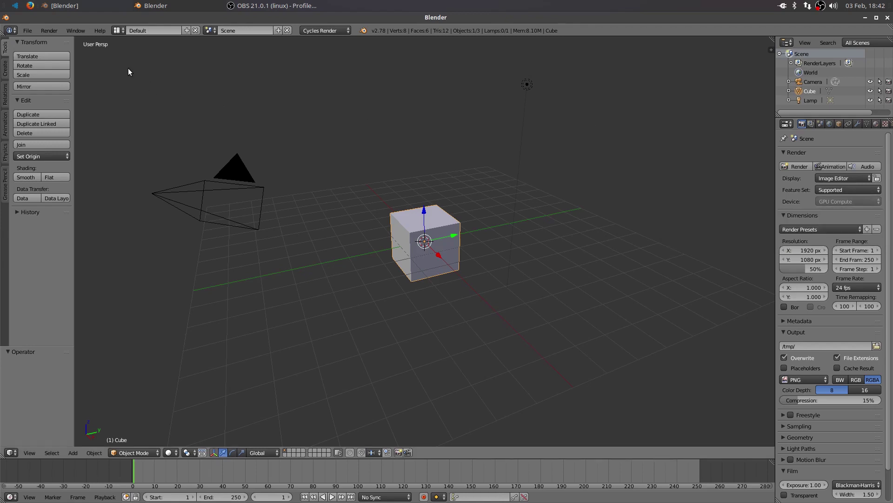
pyautogui.click(29, 32)
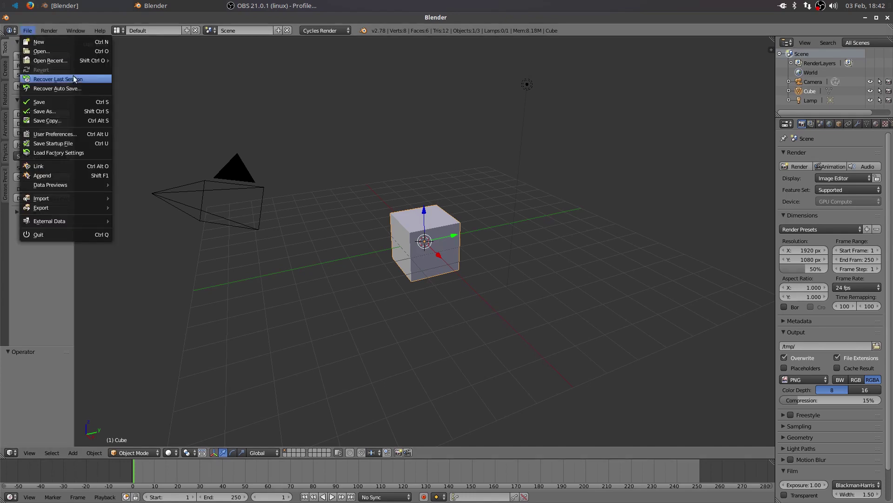
pyautogui.click(73, 134)
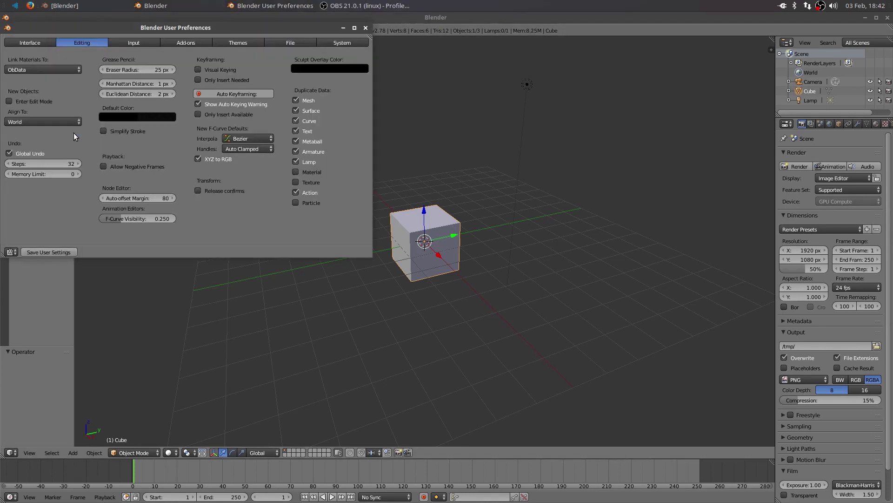
pyautogui.click(341, 43)
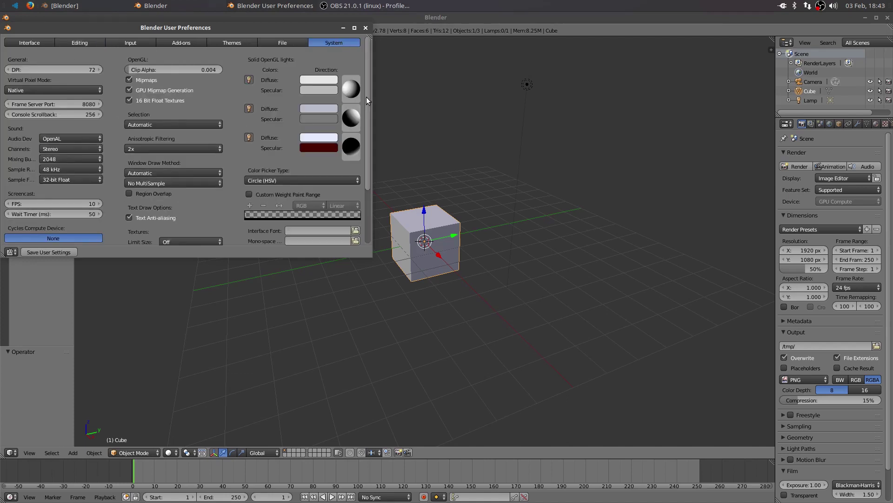
pyautogui.moveTo(367, 97); pyautogui.dragTo(364, 149)
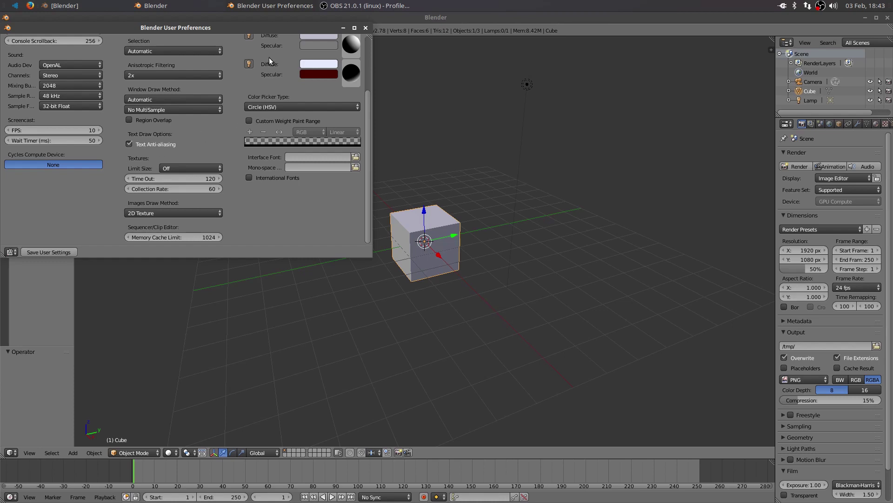
pyautogui.click(365, 28)
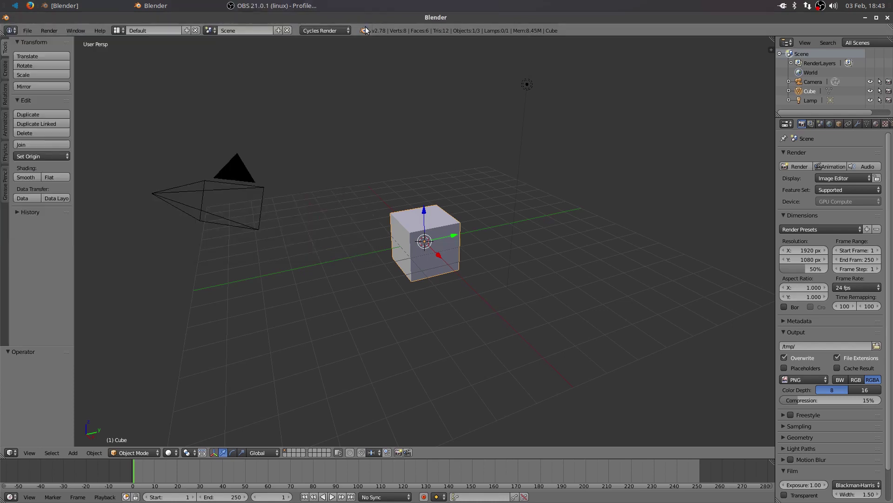
pyautogui.click(888, 19)
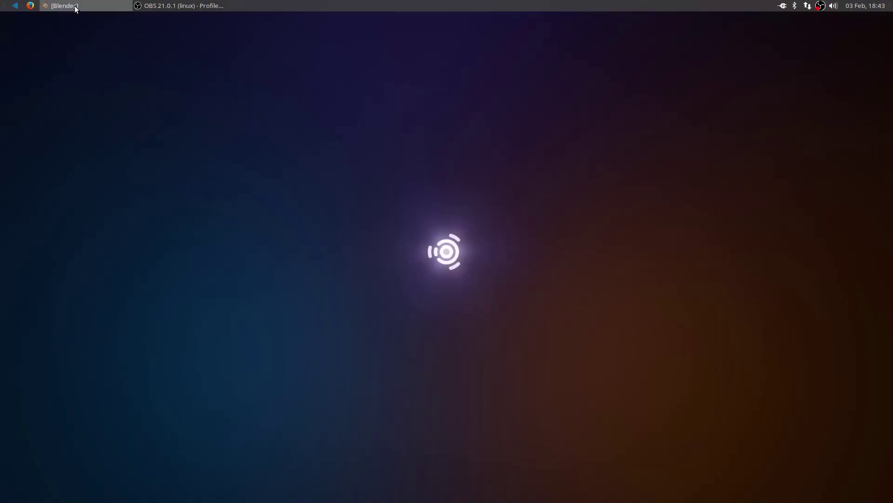
# Step: Search the web for 'blender 3d' in Firefox and open blender.org
pyautogui.click(30, 6)
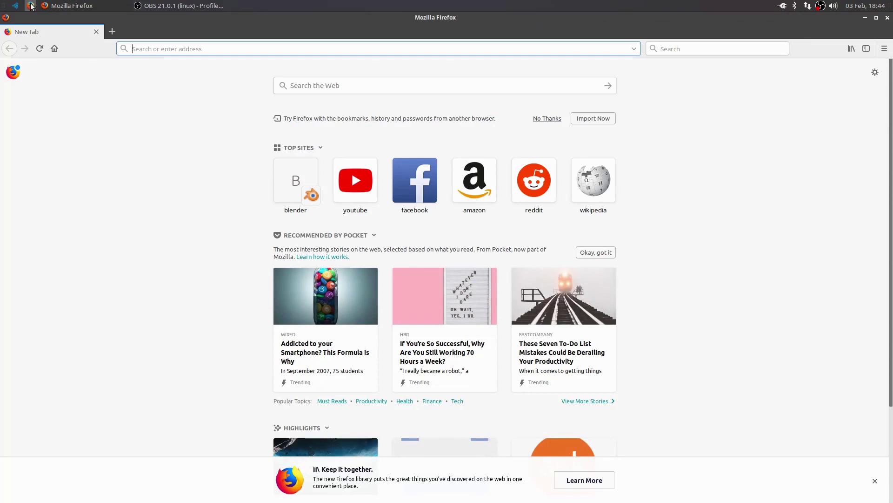
pyautogui.click(316, 90)
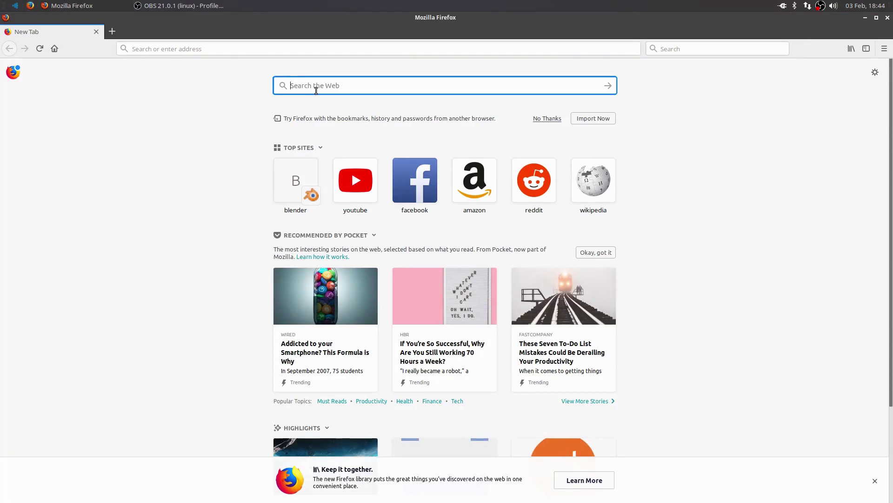
pyautogui.write('blend')
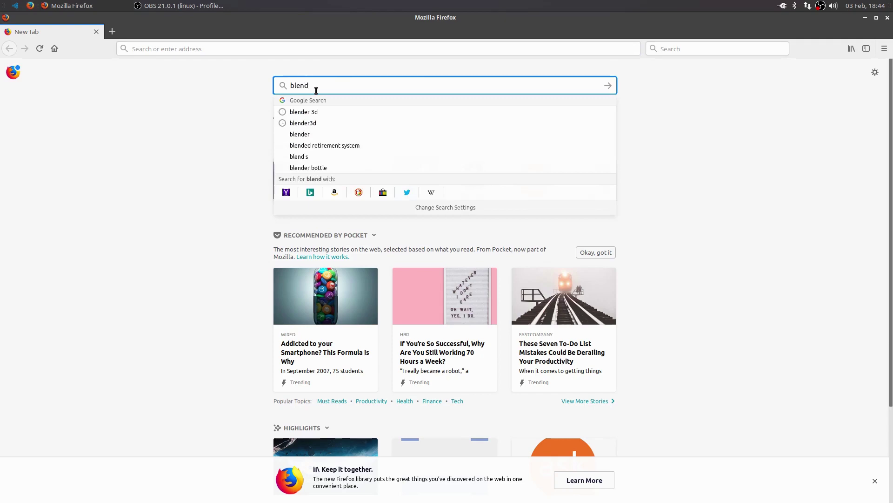
pyautogui.write('er 3d')
pyautogui.press('Return')
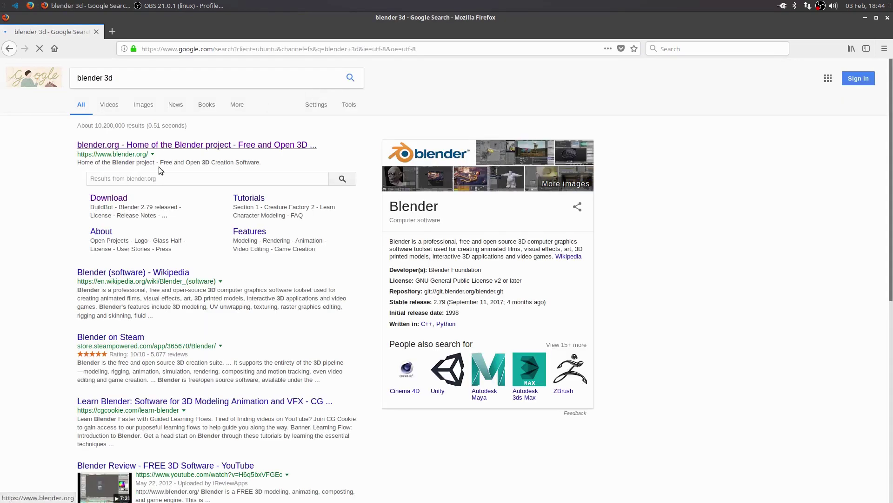
pyautogui.click(140, 146)
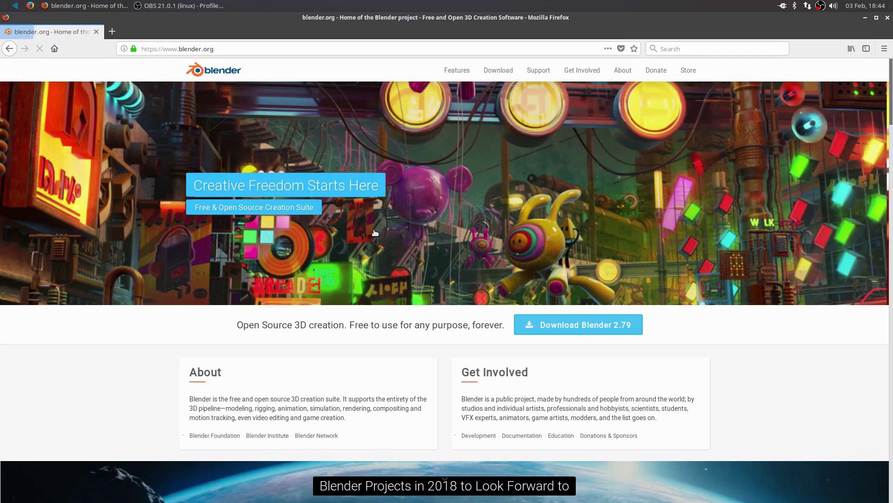
# Step: Download the Blender 2.79 Linux archive and confirm the download finished
pyautogui.click(560, 329)
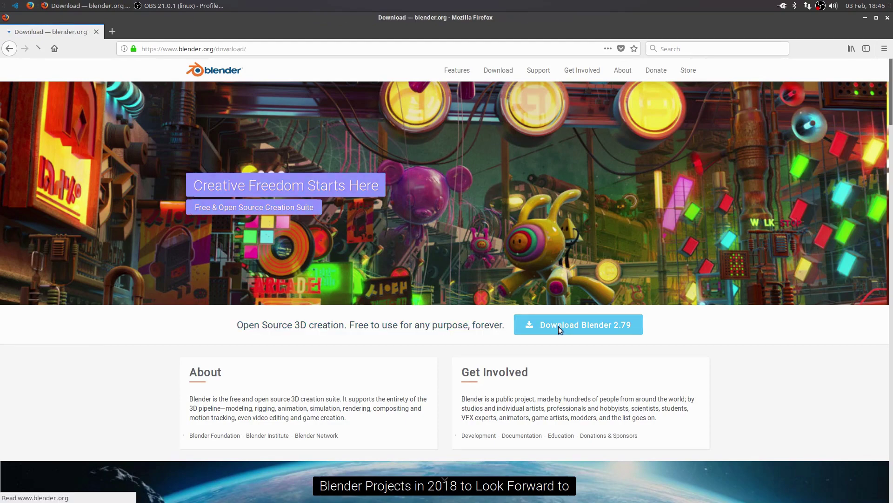
pyautogui.click(445, 158)
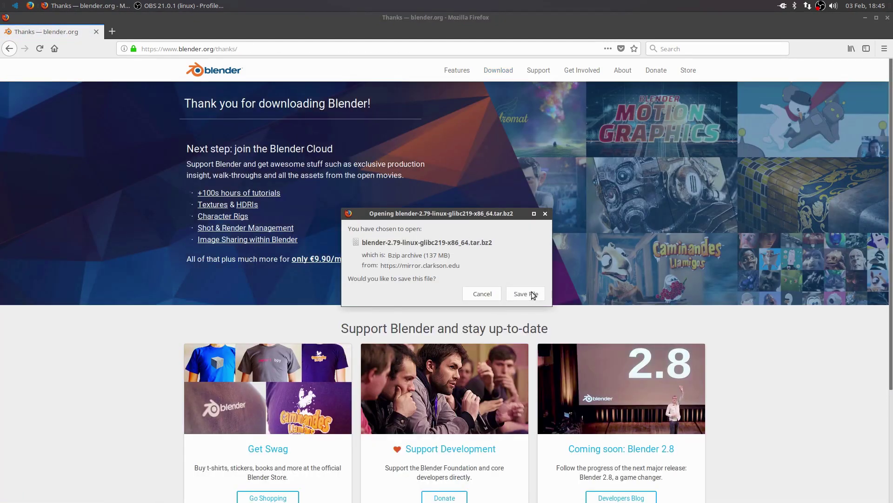
pyautogui.click(533, 294)
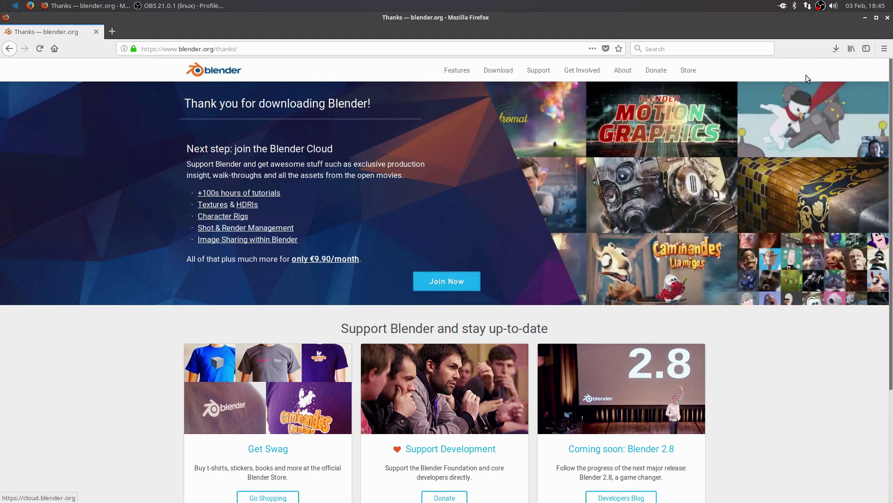
pyautogui.click(836, 48)
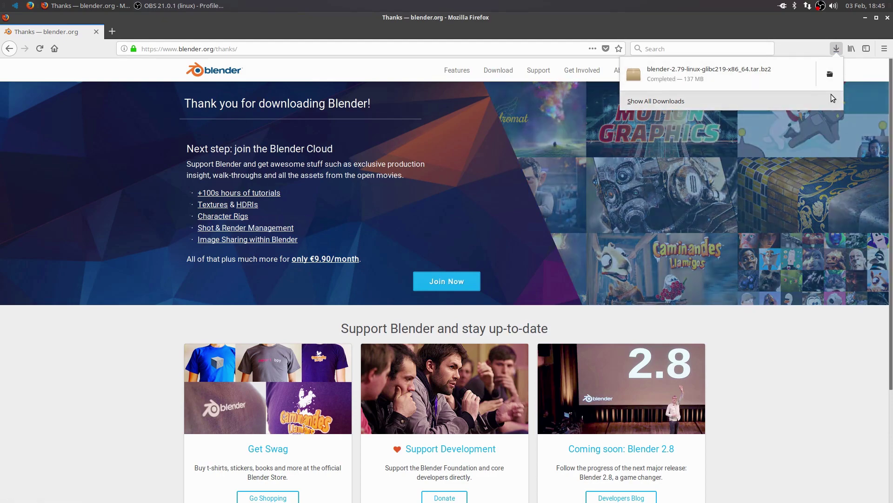
pyautogui.click(889, 20)
# Step: Close Firefox and open the Downloads folder in the file manager
pyautogui.click(888, 20)
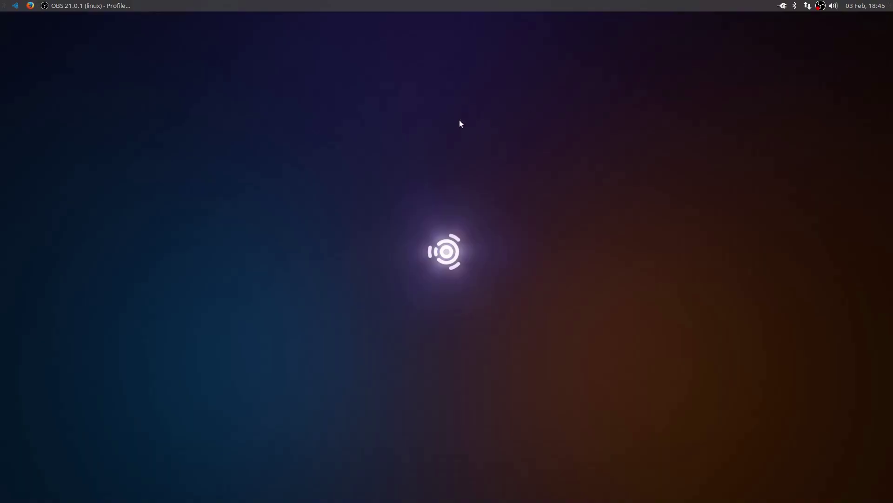
pyautogui.rightClick(302, 139)
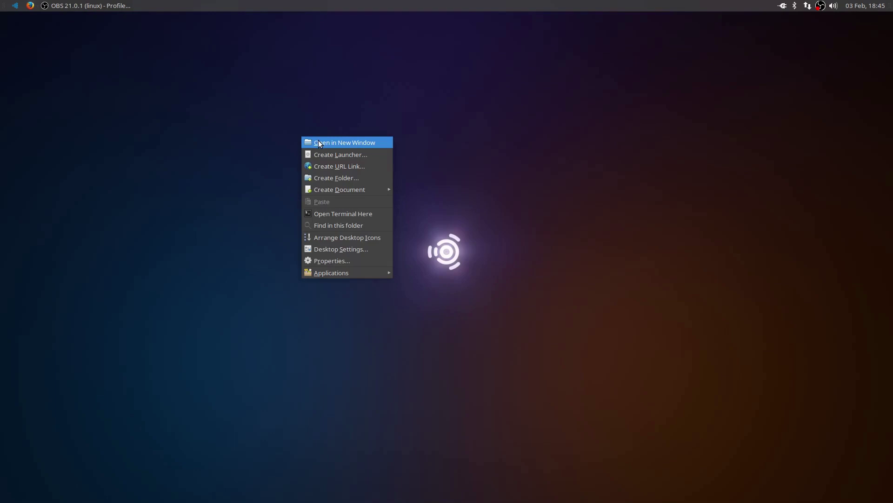
pyautogui.click(322, 142)
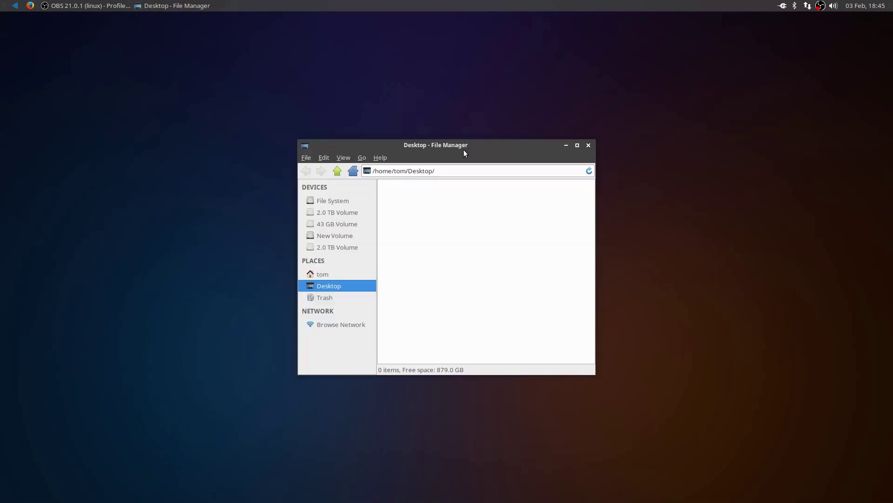
pyautogui.click(320, 275)
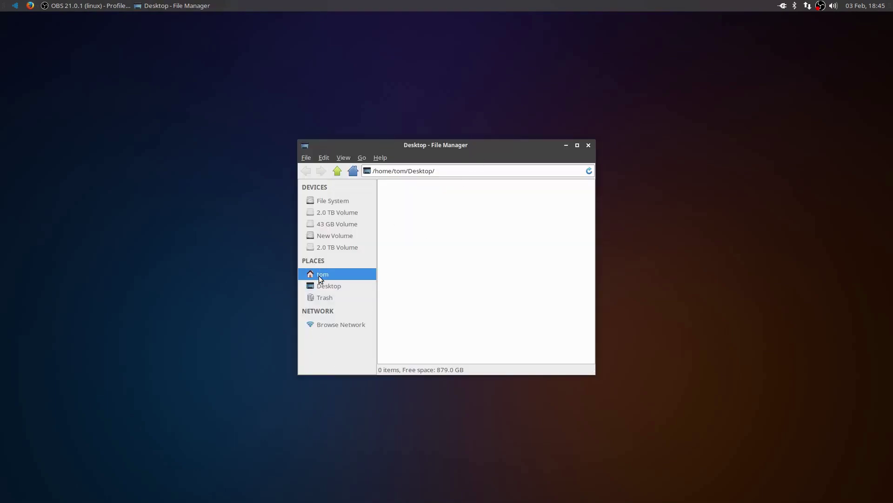
pyautogui.doubleClick(503, 201)
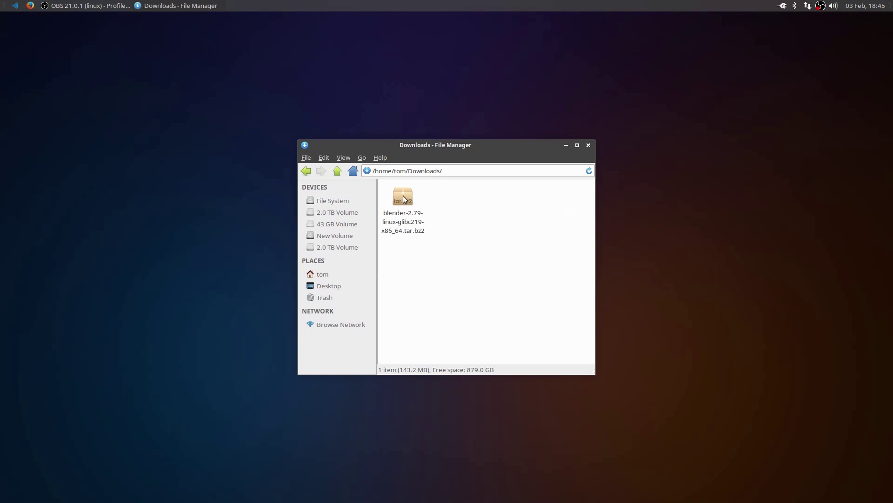
# Step: Cut the Blender archive and go back home, where an Apps folder name is typed then cancelled
pyautogui.rightClick(403, 195)
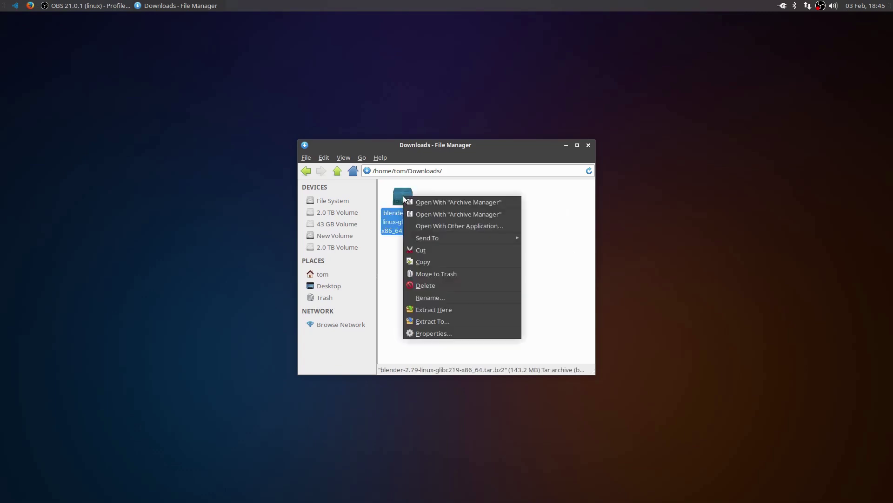
pyautogui.click(446, 251)
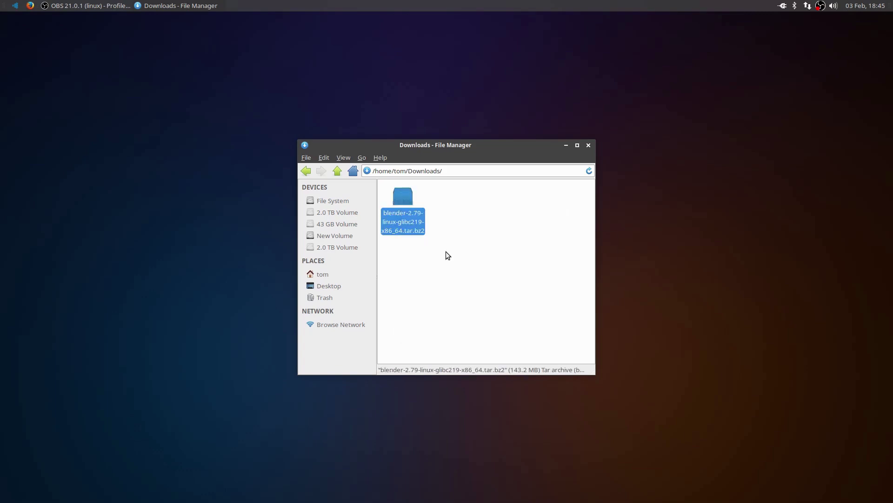
pyautogui.click(323, 276)
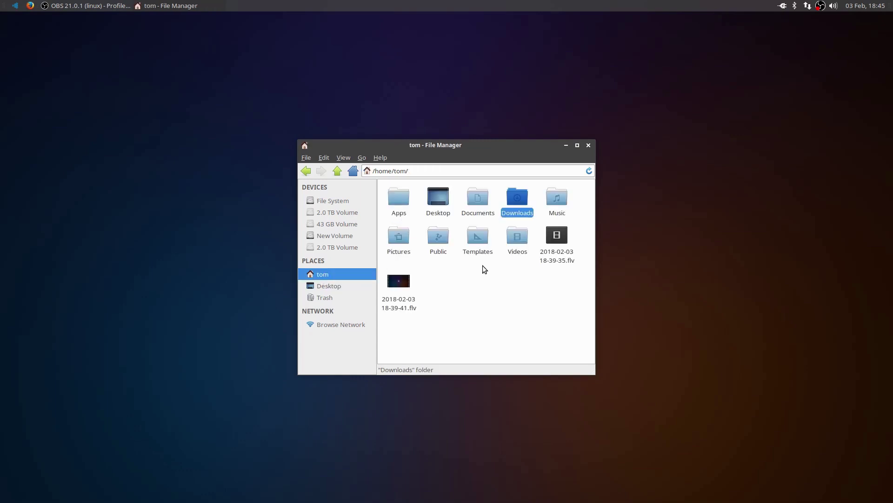
pyautogui.rightClick(458, 298)
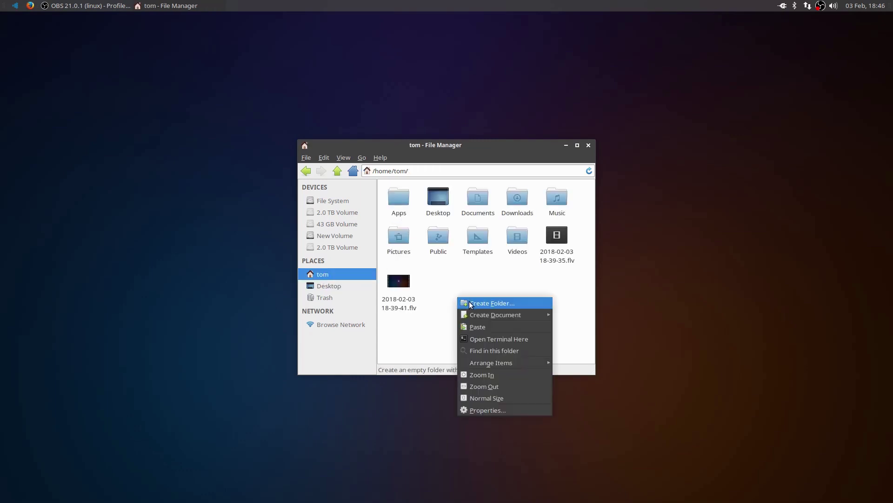
pyautogui.click(469, 304)
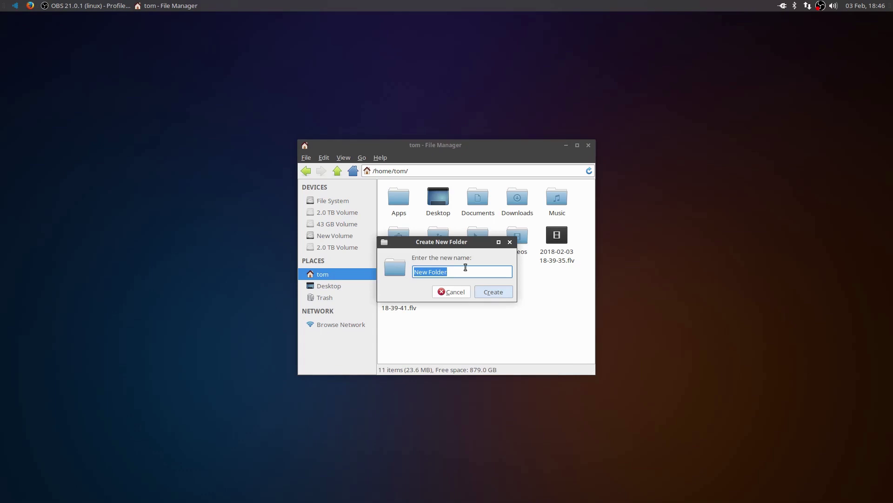
pyautogui.write('Apps')
pyautogui.click(456, 294)
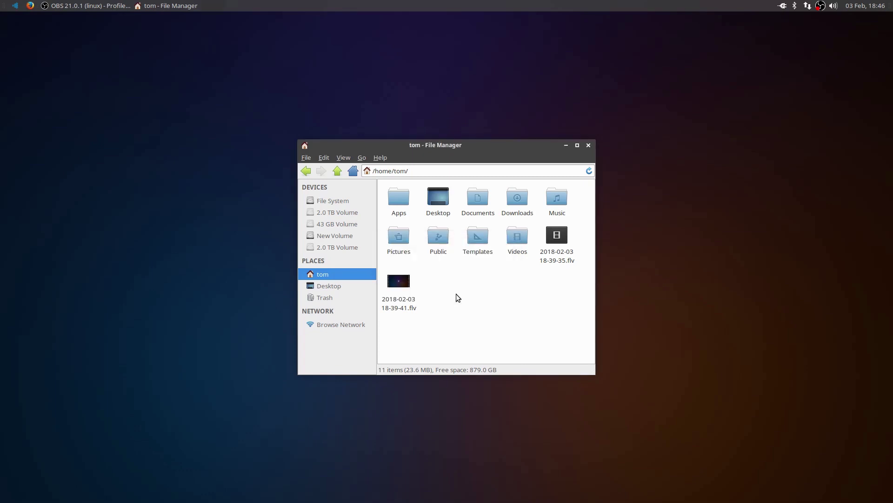
# Step: Paste the Blender 2.79 archive into the Apps folder
pyautogui.click(399, 197)
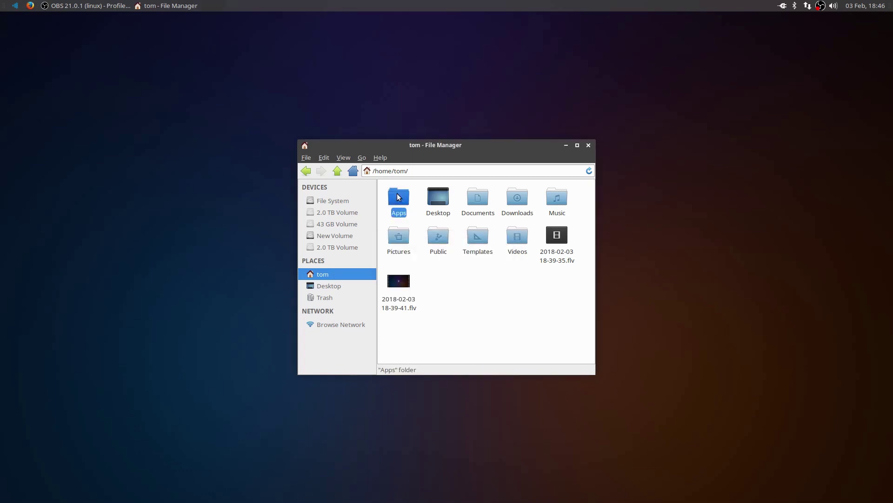
pyautogui.doubleClick(399, 197)
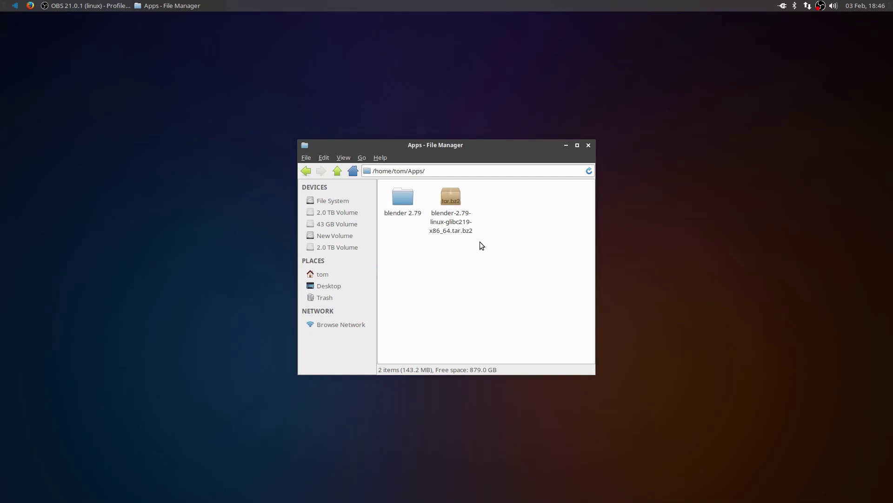
pyautogui.rightClick(462, 289)
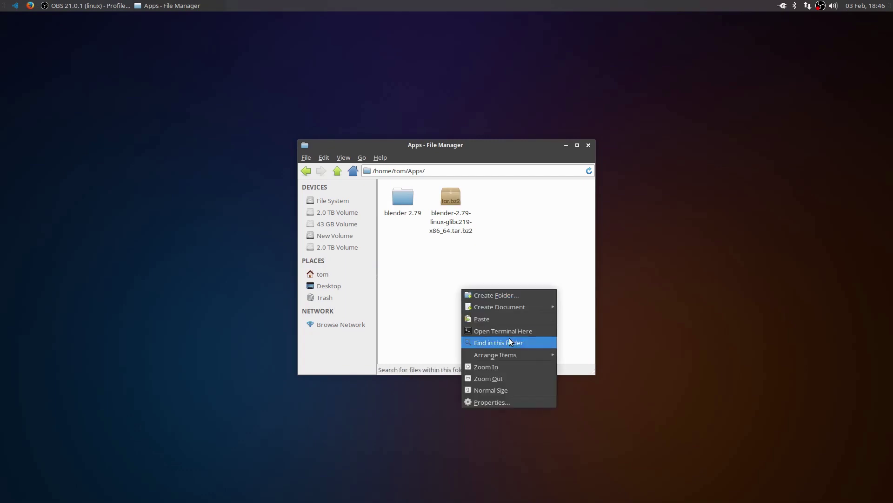
pyautogui.click(509, 320)
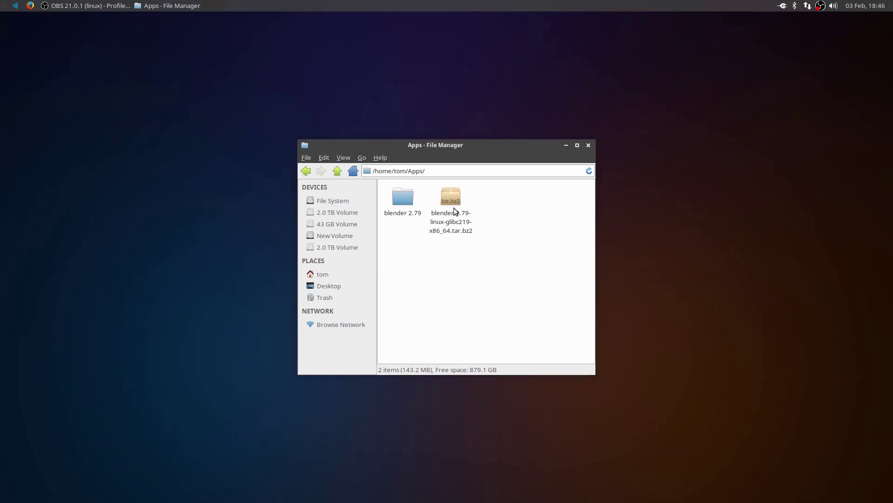
# Step: Delete the old blender 2.79 folder and extract the archive into Apps
pyautogui.click(403, 206)
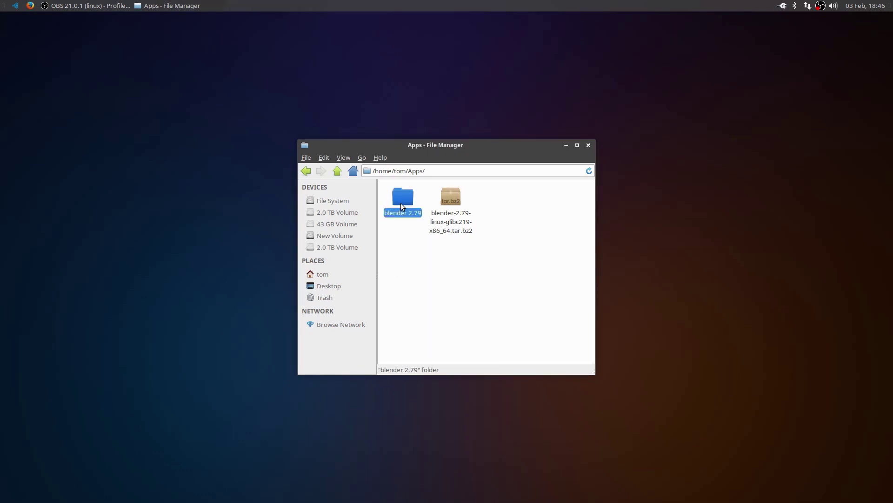
pyautogui.press('Delete')
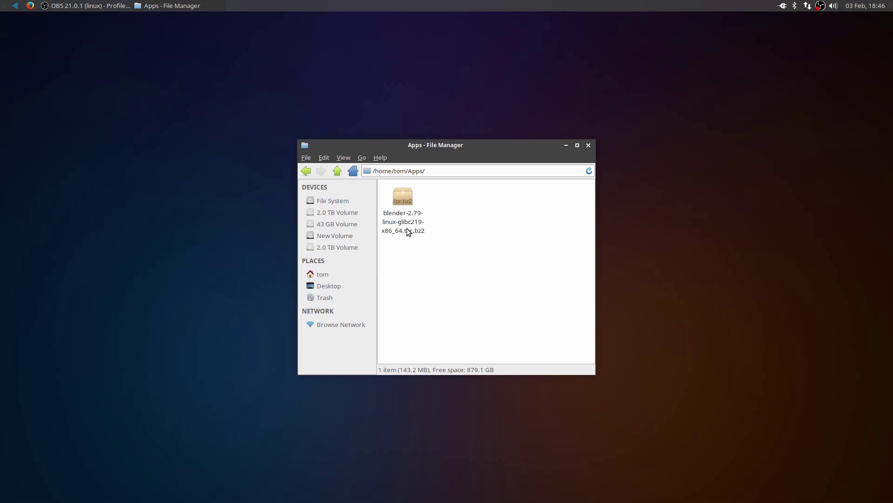
pyautogui.rightClick(404, 200)
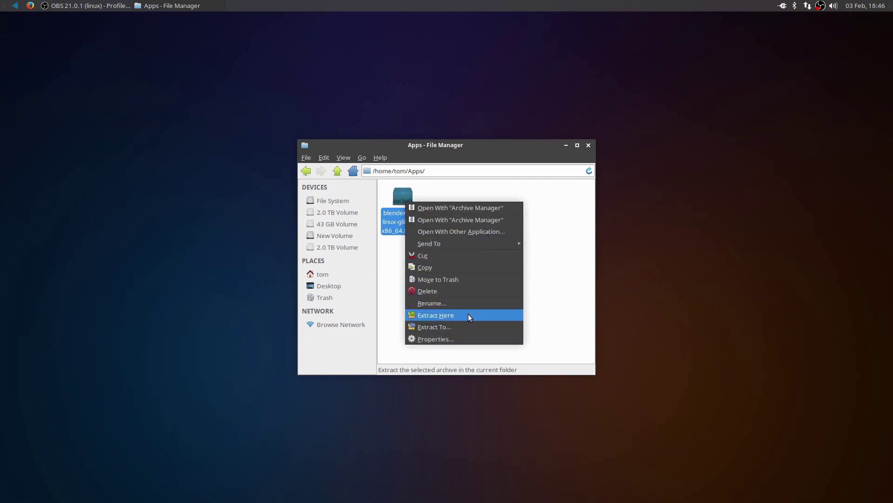
pyautogui.click(468, 315)
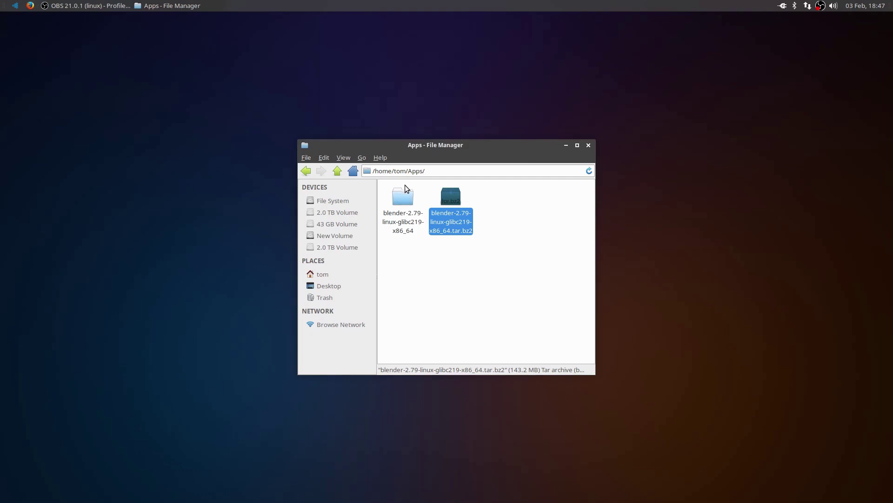
# Step: Rename the extracted folder to 'blender 2.79', open it and launch its blender executable
pyautogui.rightClick(404, 222)
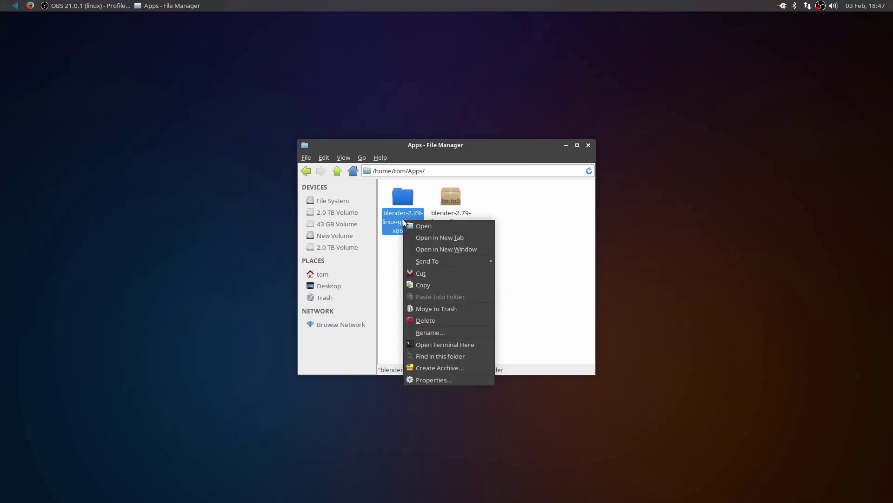
pyautogui.click(433, 327)
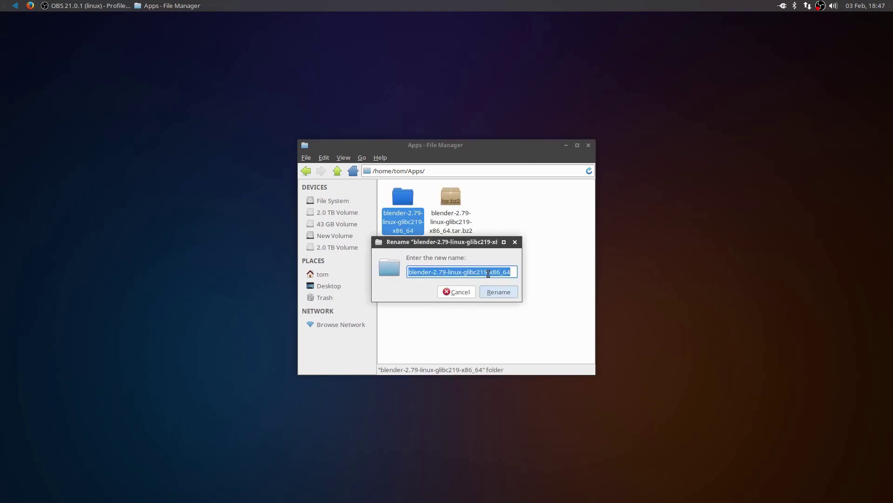
pyautogui.press('End')
pyautogui.press('BackSpace')
pyautogui.press('BackSpace')
pyautogui.press('BackSpace')
pyautogui.press('BackSpace')
pyautogui.press('BackSpace')
pyautogui.press('BackSpace')
pyautogui.press('BackSpace')
pyautogui.press('BackSpace')
pyautogui.press('BackSpace')
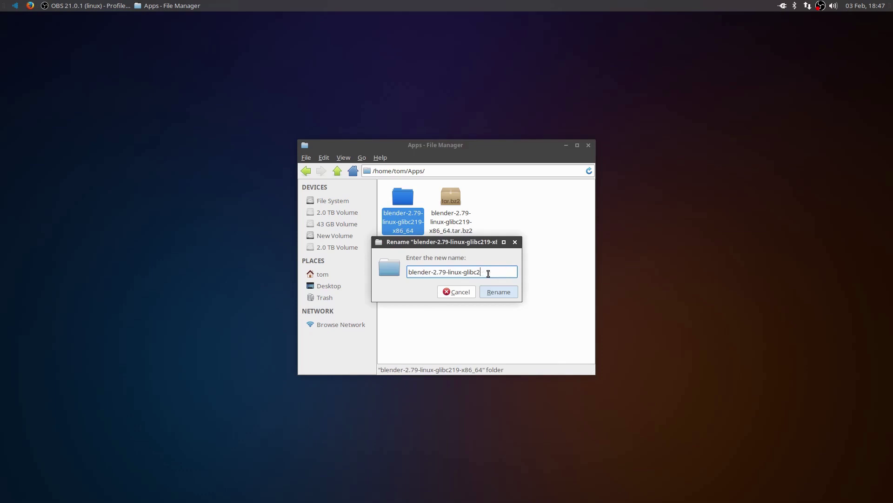
pyautogui.press('BackSpace')
pyautogui.press('BackSpace')
pyautogui.press('BackSpace')
pyautogui.press('BackSpace')
pyautogui.press('BackSpace')
pyautogui.press('BackSpace')
pyautogui.press('BackSpace')
pyautogui.press('BackSpace')
pyautogui.press('BackSpace')
pyautogui.press('BackSpace')
pyautogui.press('BackSpace')
pyautogui.press('BackSpace')
pyautogui.press('BackSpace')
pyautogui.press('BackSpace')
pyautogui.click(498, 291)
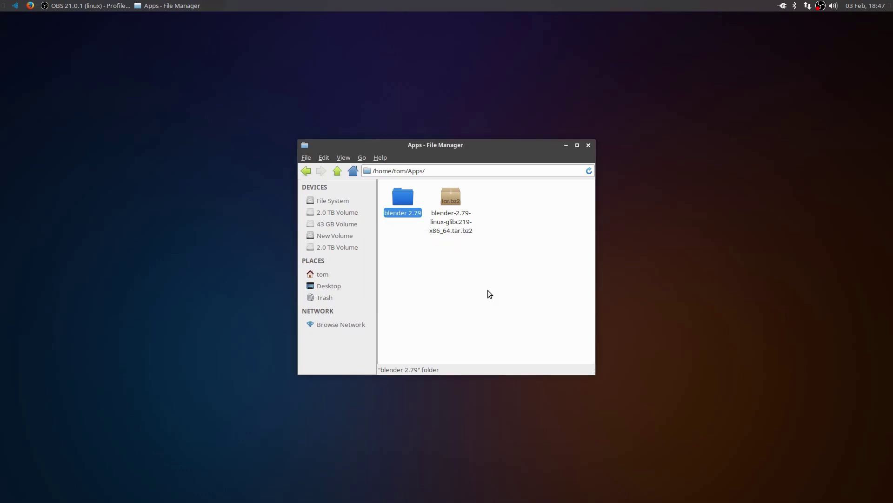
pyautogui.doubleClick(403, 197)
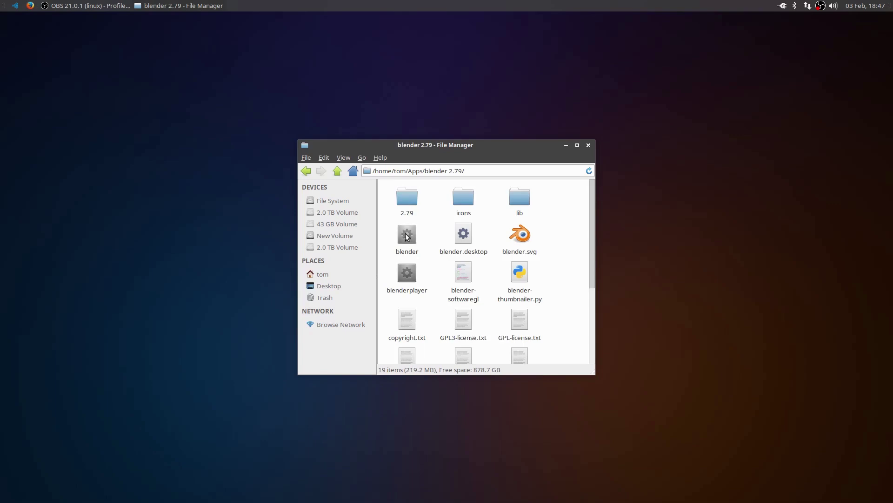
pyautogui.doubleClick(408, 237)
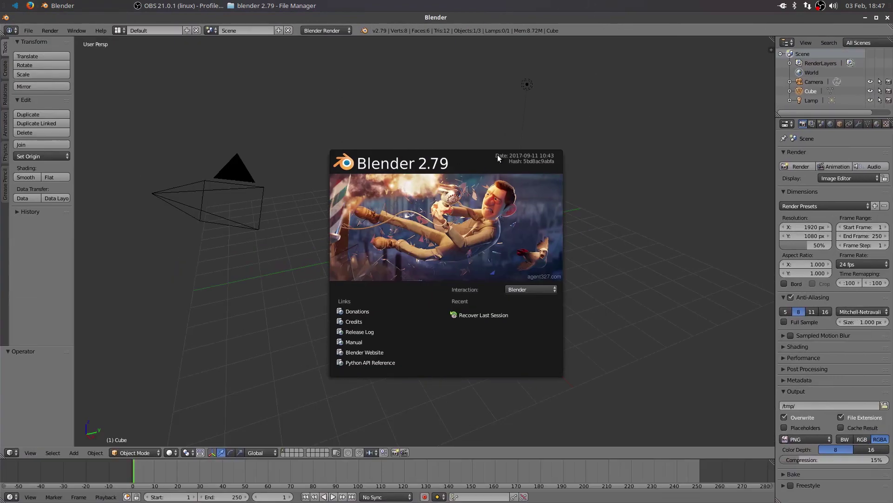
# Step: Set the render engine to Cycles and the render device to GPU Compute
pyautogui.click(634, 111)
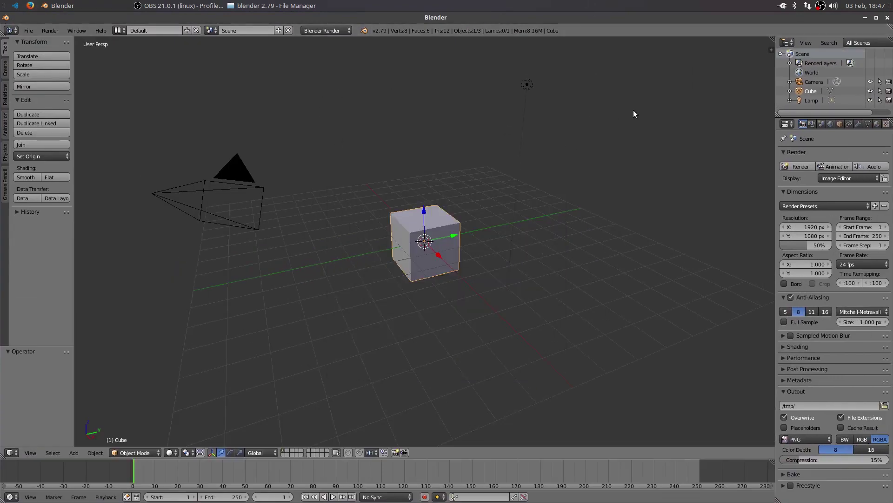
pyautogui.click(317, 29)
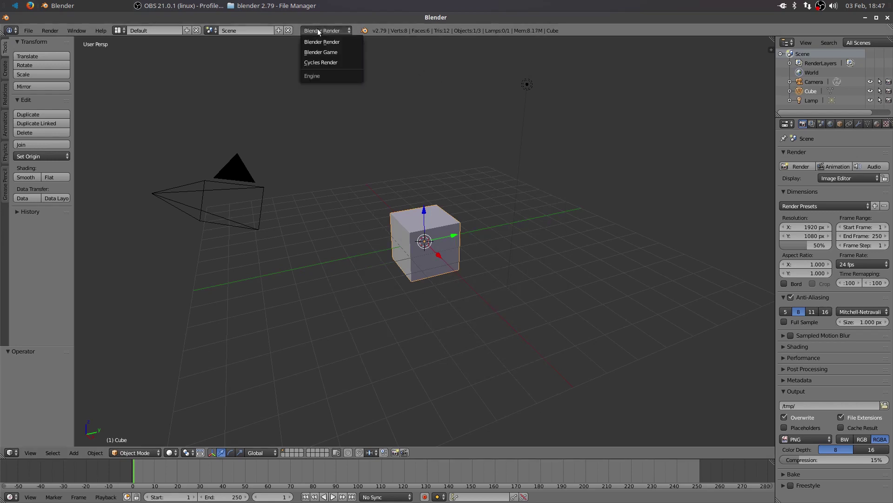
pyautogui.click(329, 61)
pyautogui.click(842, 199)
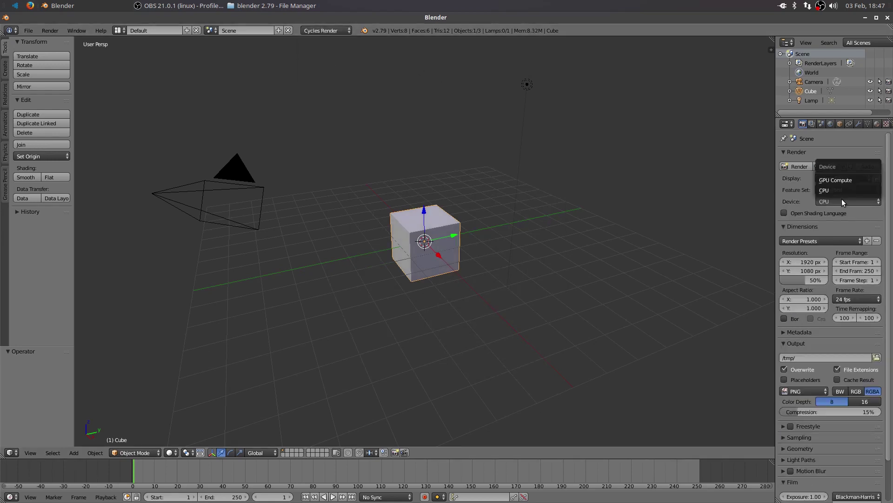
pyautogui.click(844, 176)
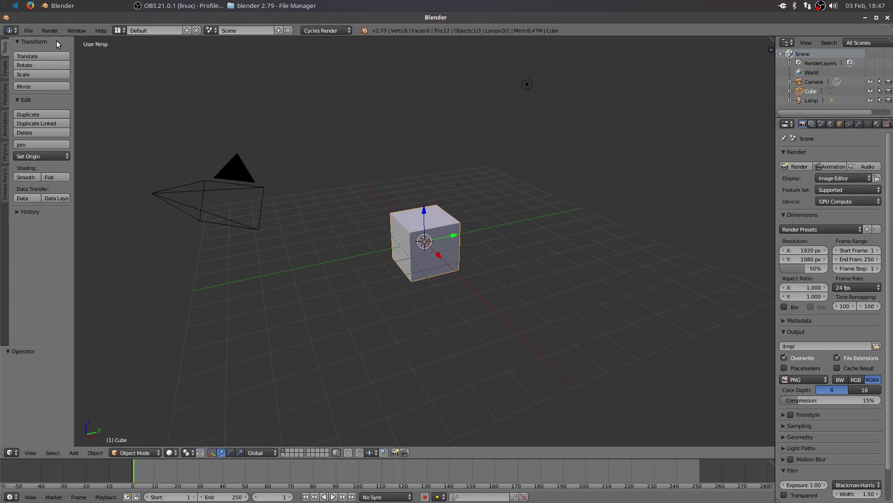
# Step: Choose CUDA with both GeForce GTX 970 cards in User Preferences and save the settings
pyautogui.click(28, 33)
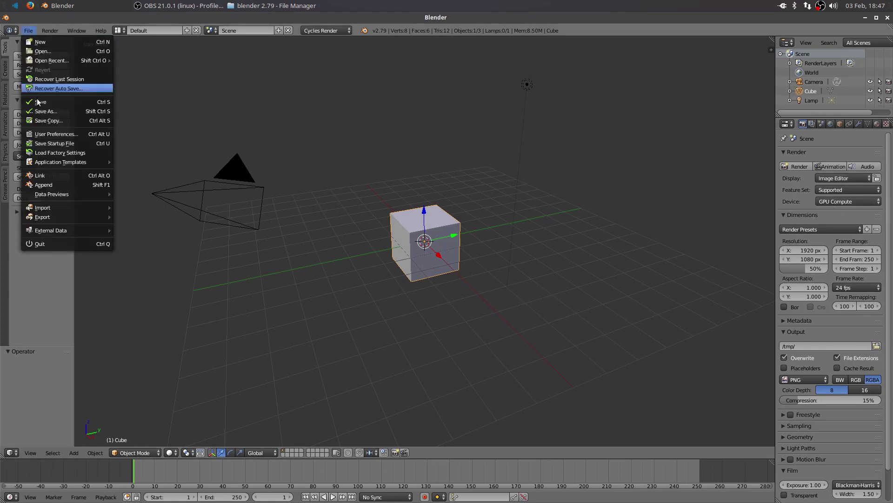
pyautogui.click(59, 133)
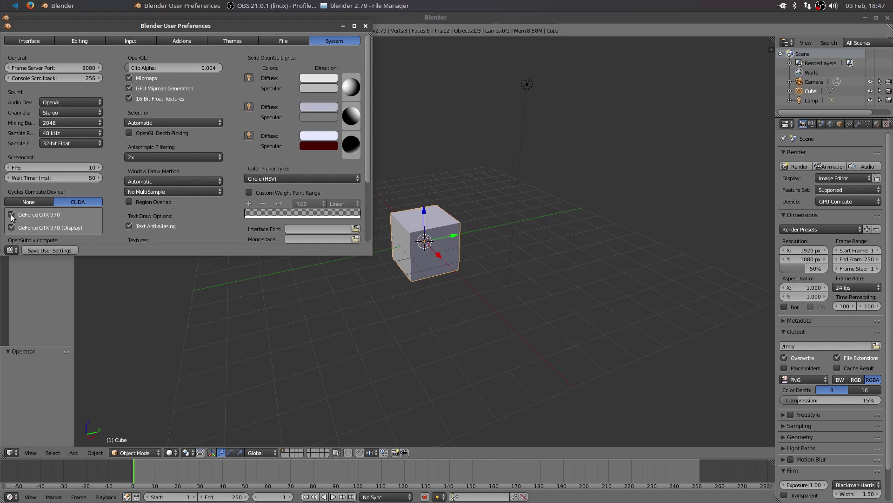
pyautogui.click(58, 252)
pyautogui.click(365, 26)
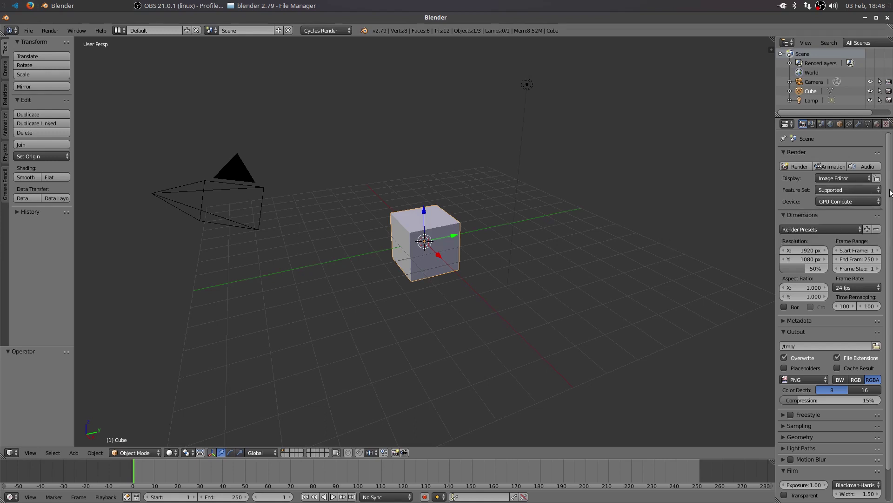
# Step: Set the Performance tile size to 256 by 256
pyautogui.scroll(-2, 890, 192)
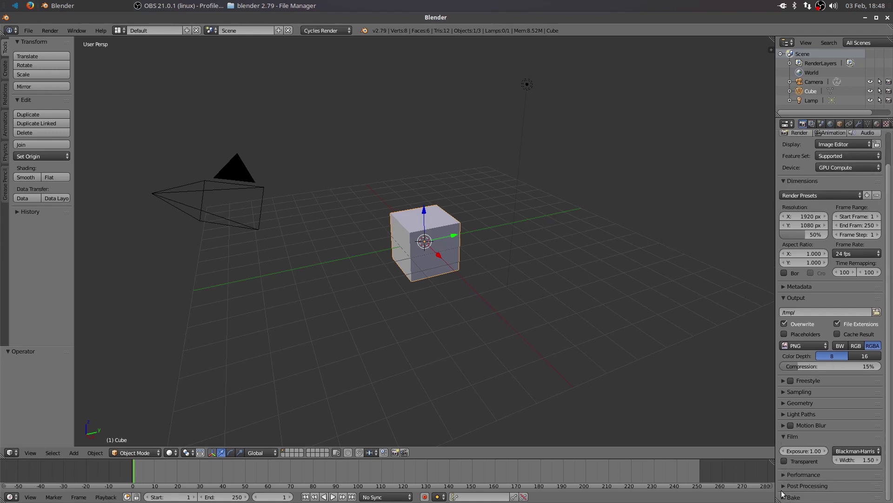
pyautogui.scroll(-5, 785, 478)
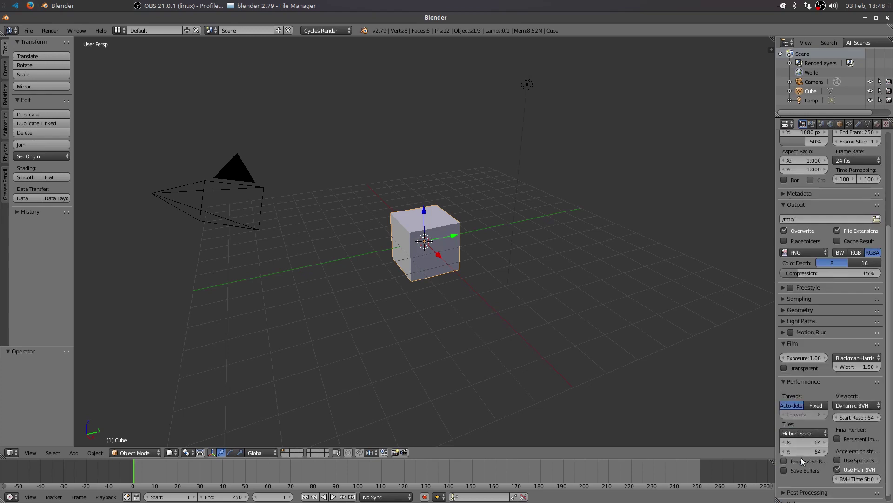
pyautogui.click(803, 441)
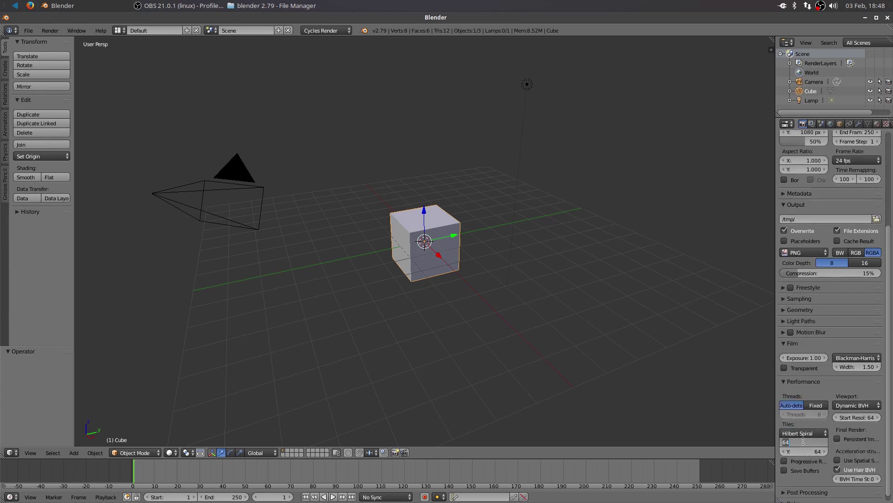
pyautogui.write('25')
pyautogui.press('Return')
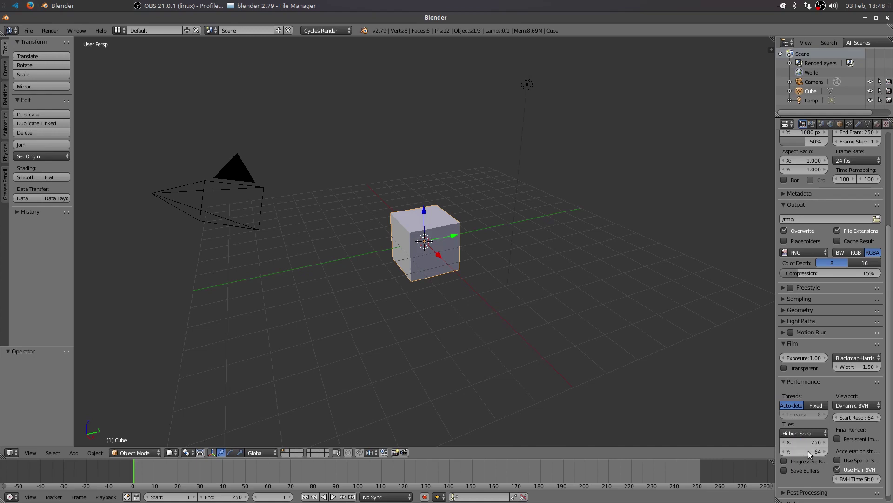
pyautogui.click(808, 451)
pyautogui.write('25')
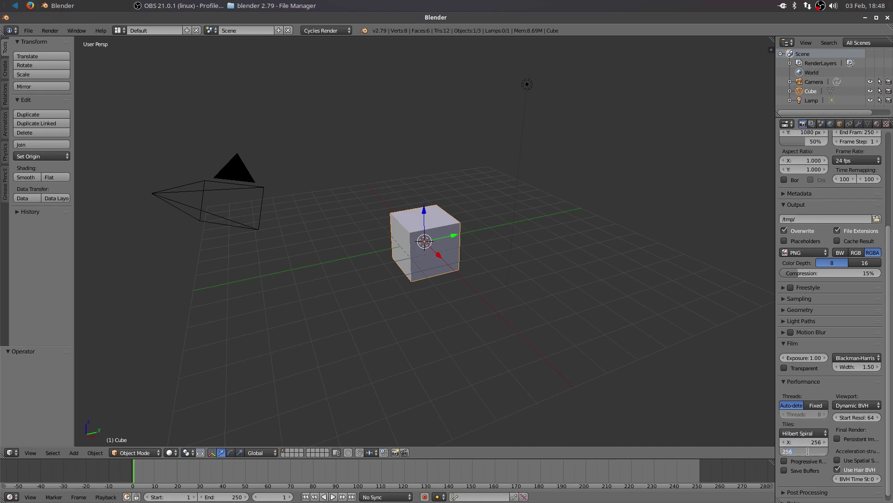
pyautogui.write('6')
pyautogui.press('Return')
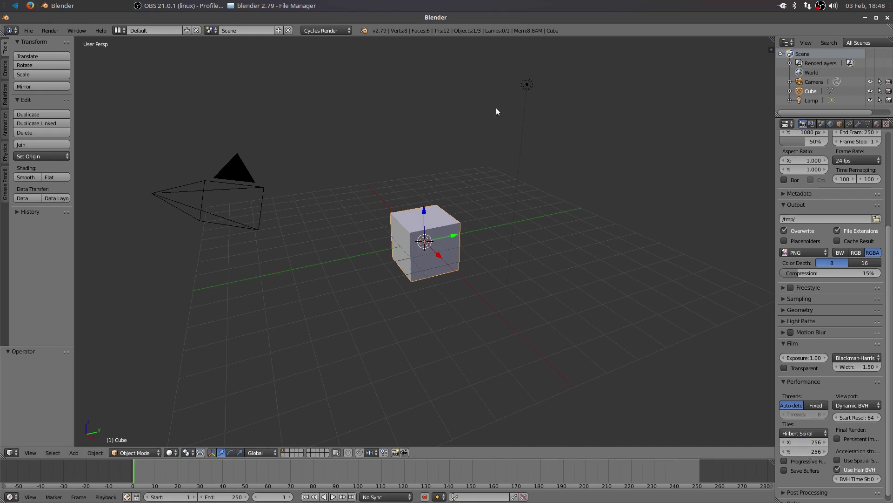
# Step: Render a test image of the default cube
pyautogui.click(366, 79)
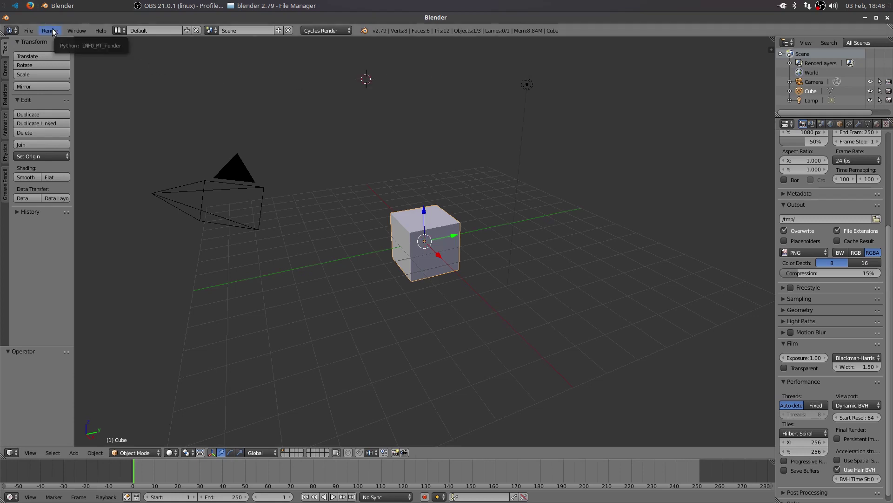
pyautogui.click(52, 32)
pyautogui.click(46, 32)
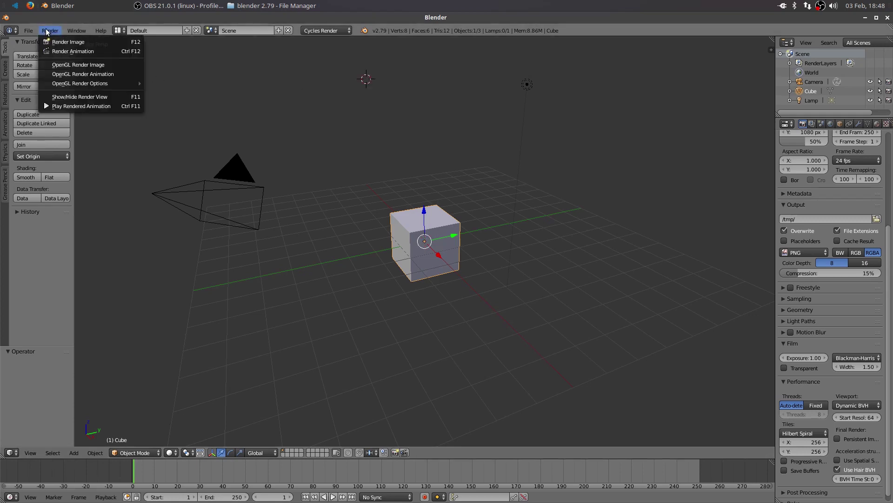
pyautogui.click(62, 41)
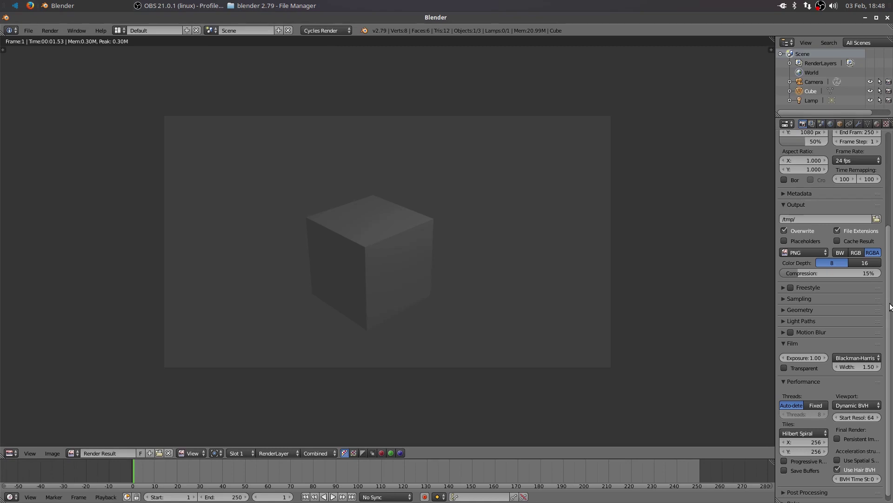
pyautogui.scroll(6, 890, 307)
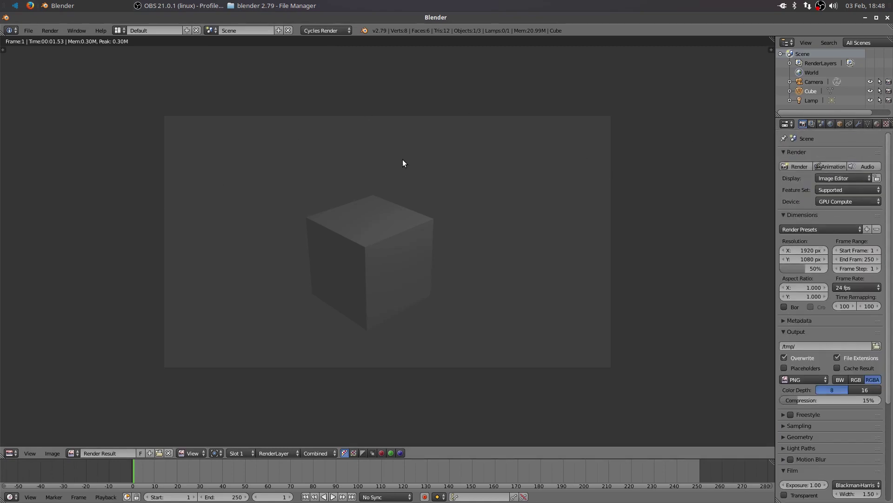
# Step: Close Blender and the file manager, then launch Blender from the Video Production menu
pyautogui.click(887, 18)
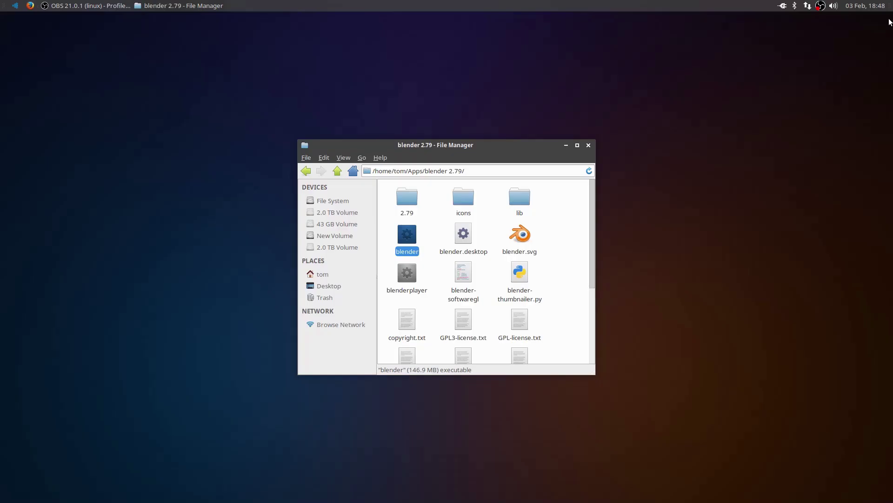
pyautogui.click(588, 144)
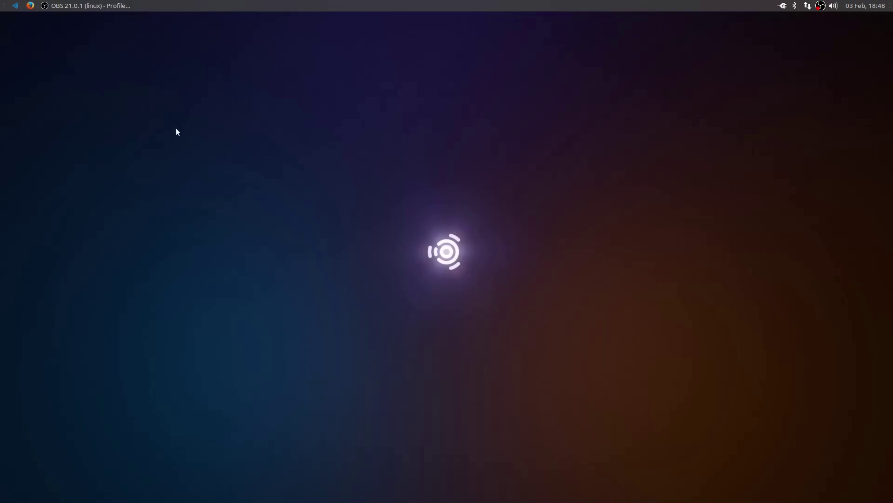
pyautogui.click(16, 6)
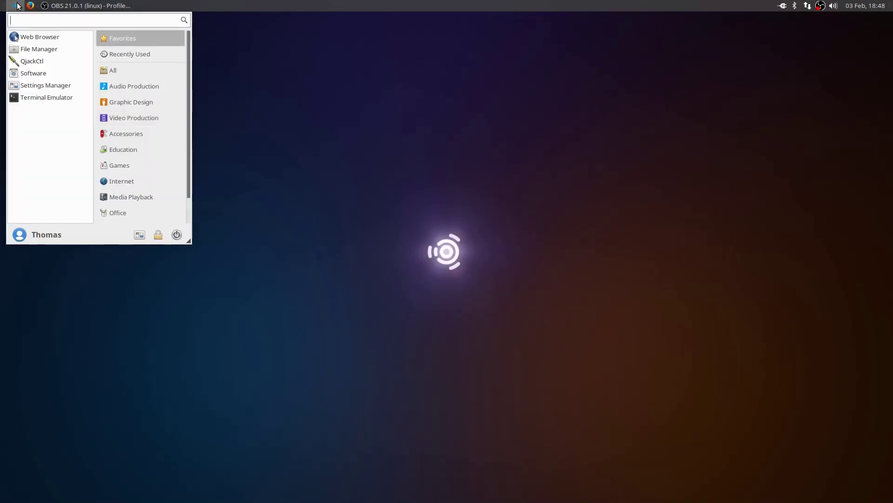
pyautogui.click(127, 120)
pyautogui.click(48, 42)
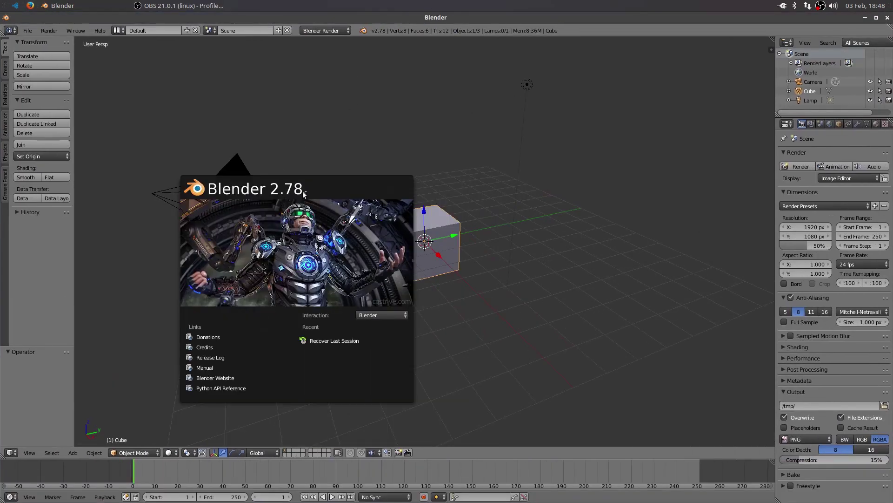
# Step: Close the Blender 2.78 window and reopen the Video Production list in the Whisker Menu
pyautogui.click(887, 18)
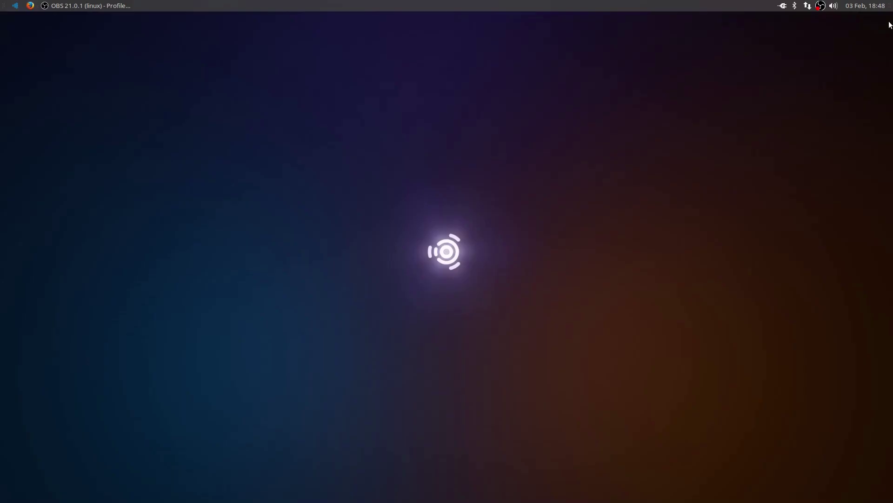
pyautogui.click(14, 5)
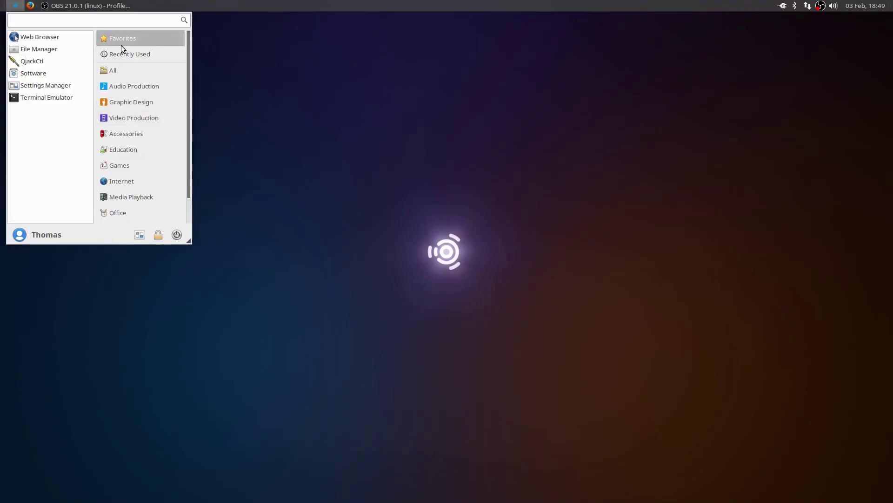
pyautogui.click(144, 122)
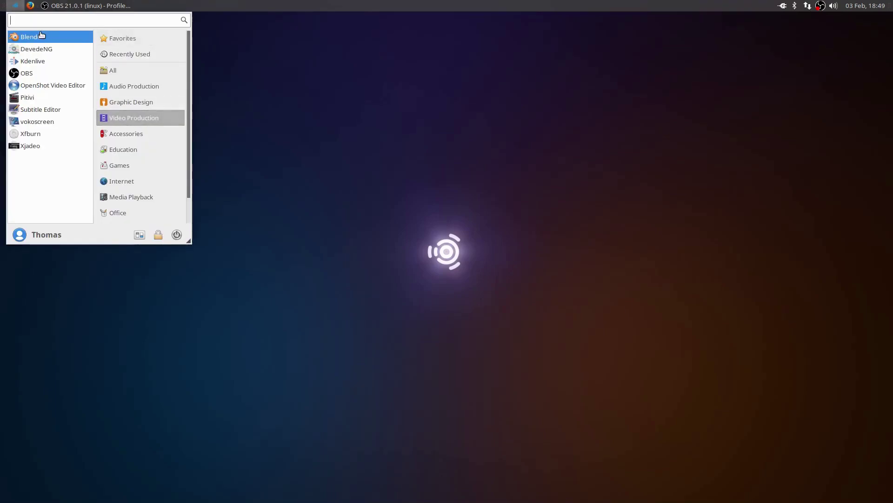
# Step: Point the Blender launcher's command to /home/tom/Apps/blender 2.79/blender and save it
pyautogui.rightClick(30, 37)
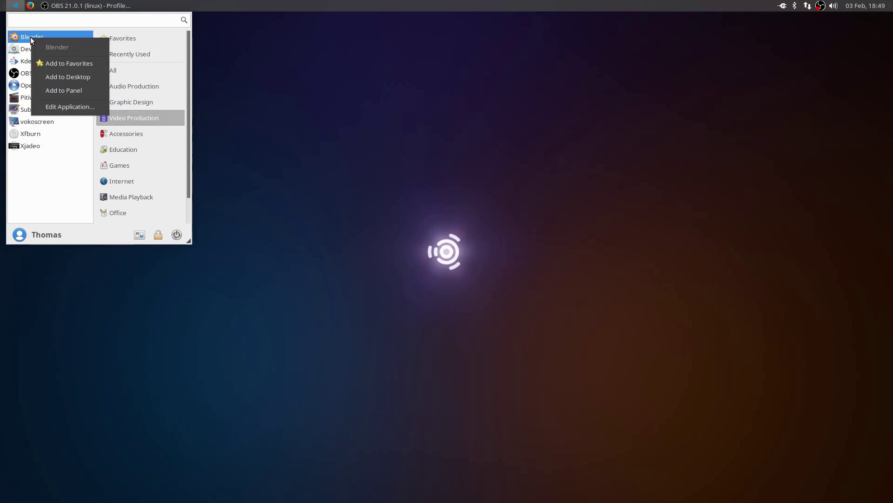
pyautogui.click(68, 107)
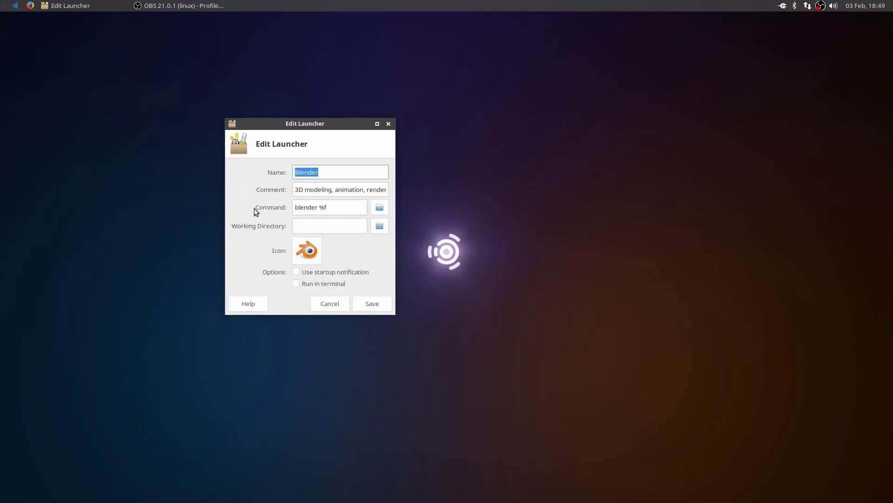
pyautogui.click(380, 208)
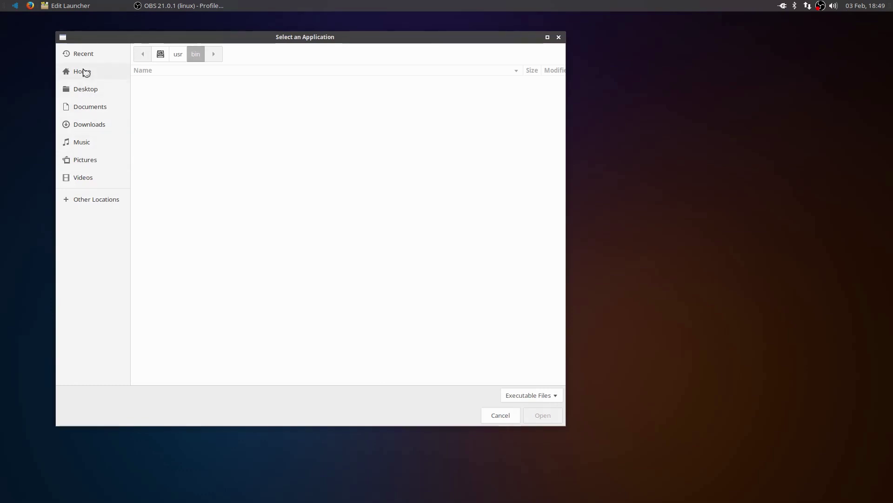
pyautogui.click(84, 73)
pyautogui.doubleClick(152, 83)
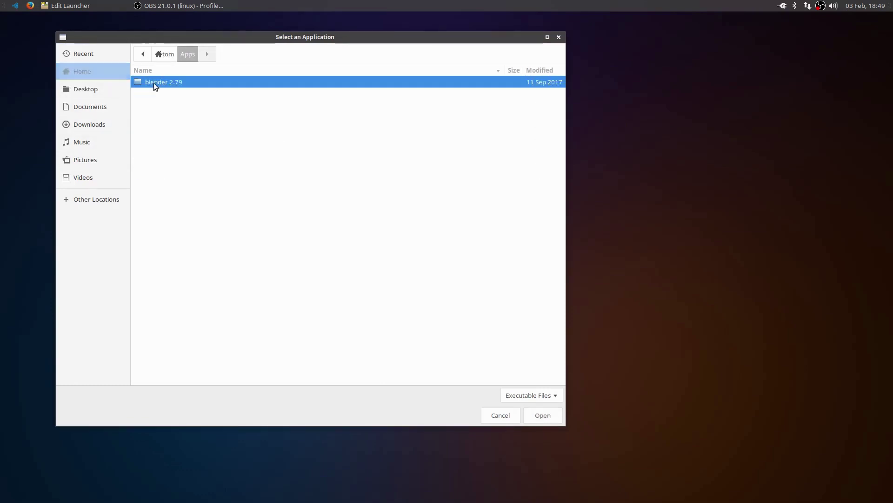
pyautogui.doubleClick(154, 83)
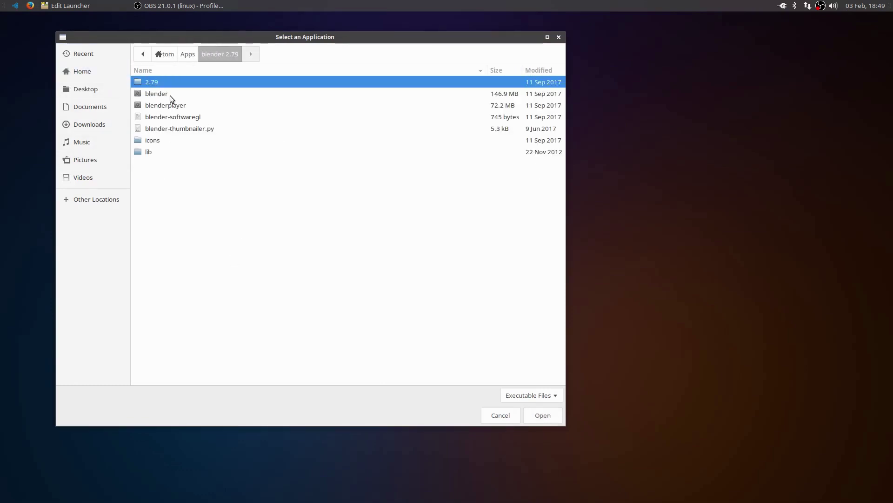
pyautogui.click(156, 95)
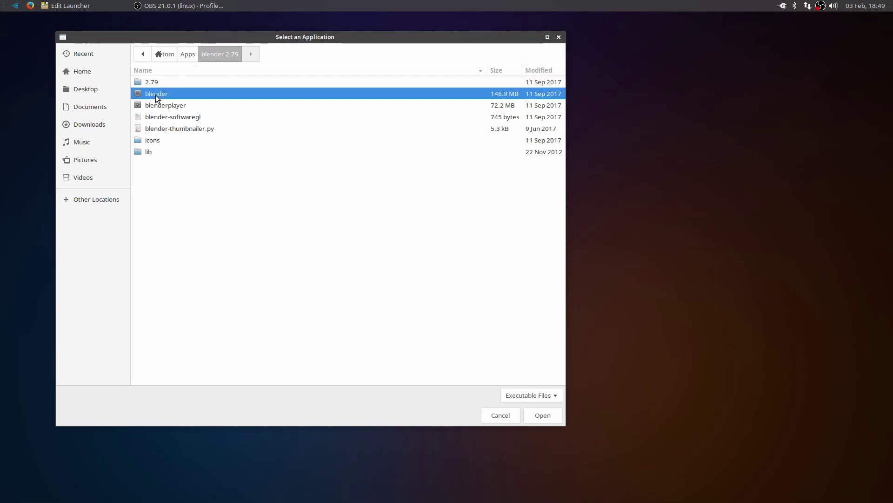
pyautogui.press('Return')
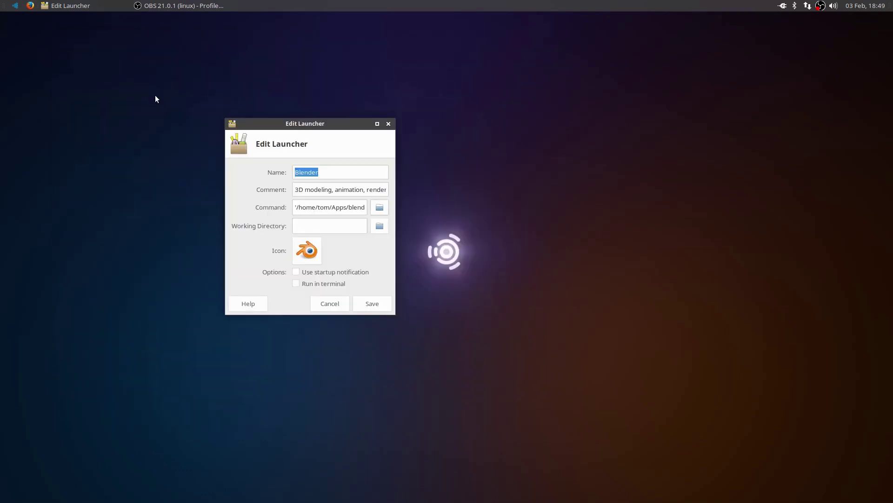
pyautogui.click(365, 307)
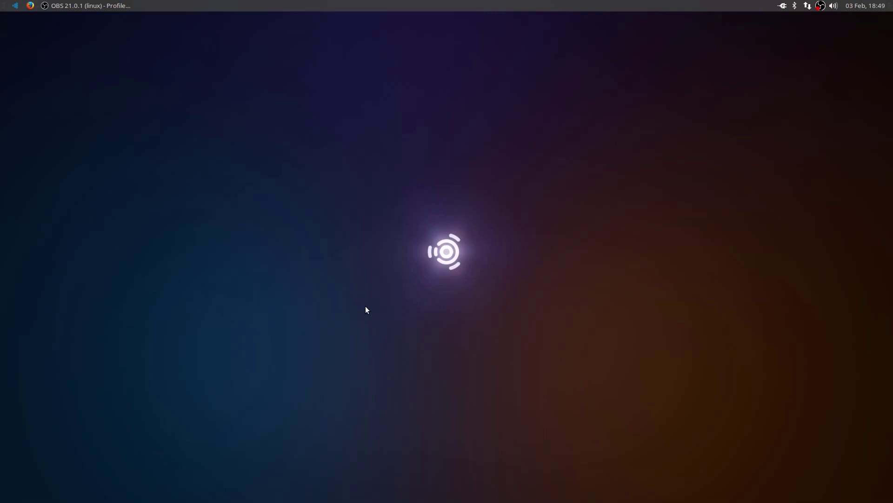
# Step: Launch Blender 2.79 from the Video Production section of the Whisker Menu
pyautogui.click(14, 6)
pyautogui.click(129, 114)
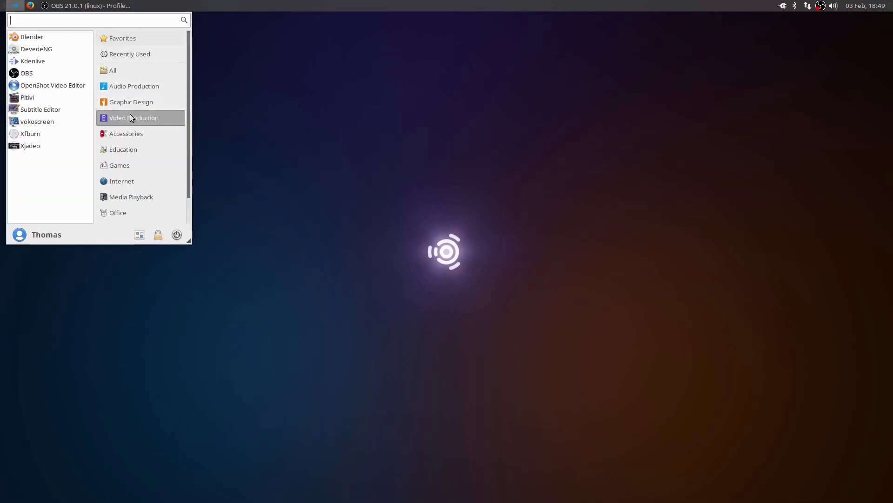
pyautogui.click(47, 40)
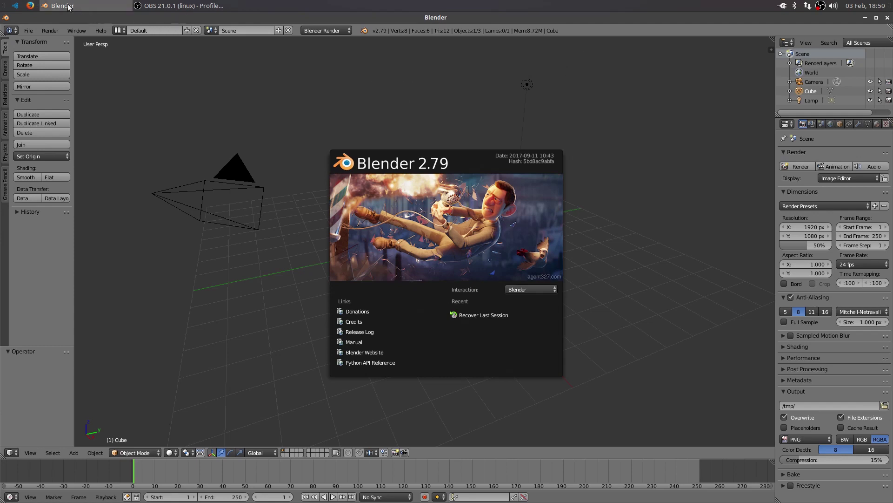
# Step: Verify the Blender menu entry's command points to the Apps copy, cancel, and close Blender
pyautogui.click(15, 6)
pyautogui.click(172, 118)
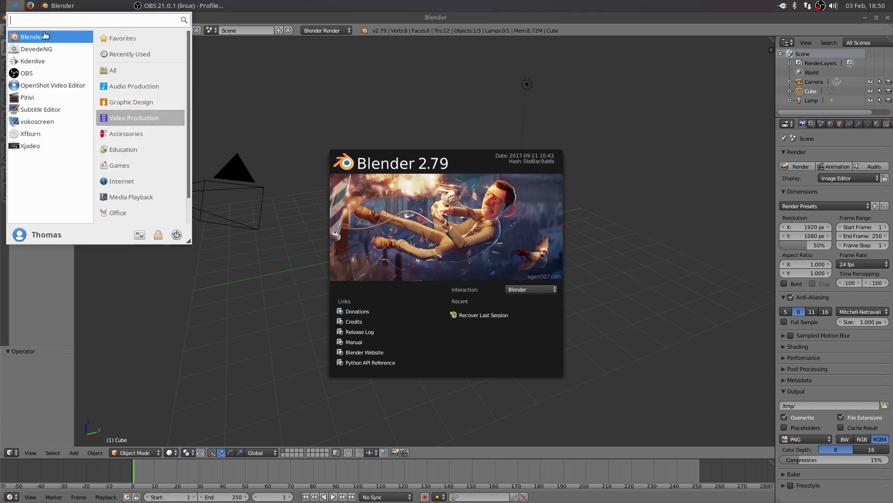
pyautogui.rightClick(45, 35)
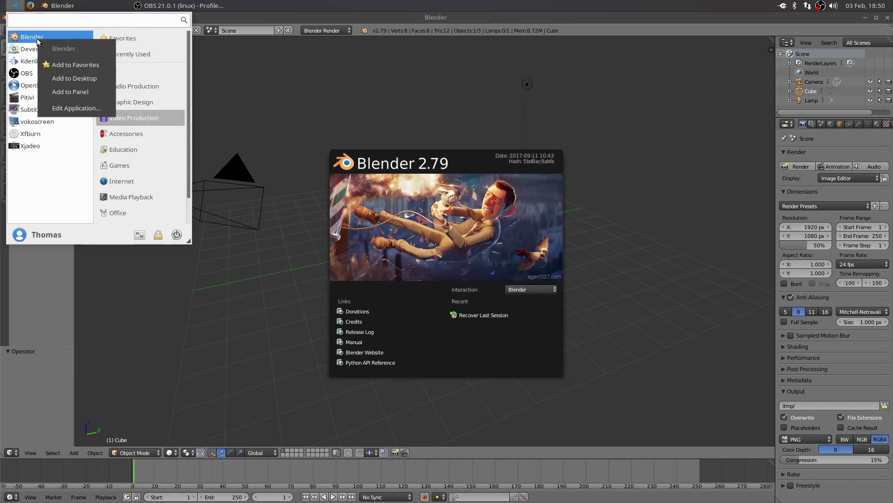
pyautogui.click(93, 110)
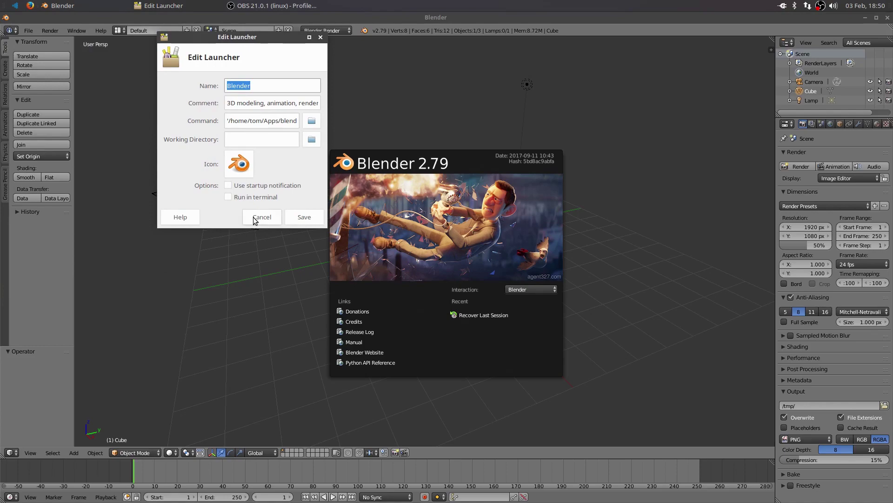
pyautogui.click(261, 217)
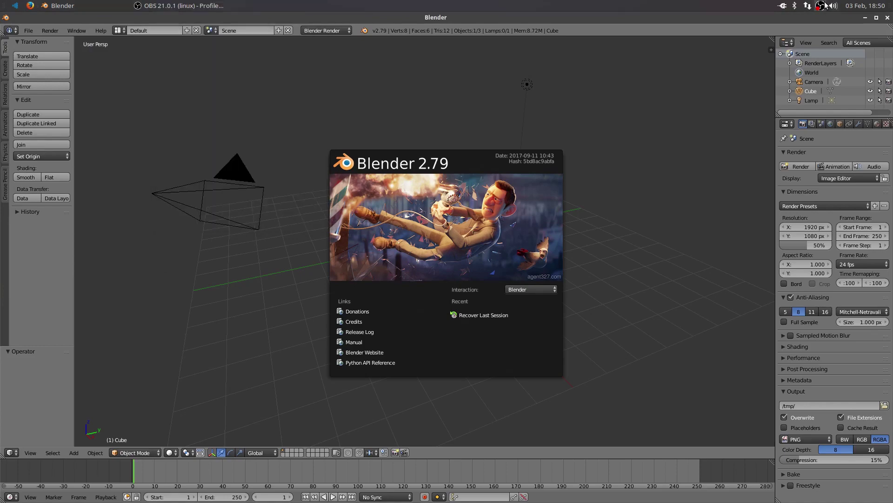
pyautogui.click(887, 18)
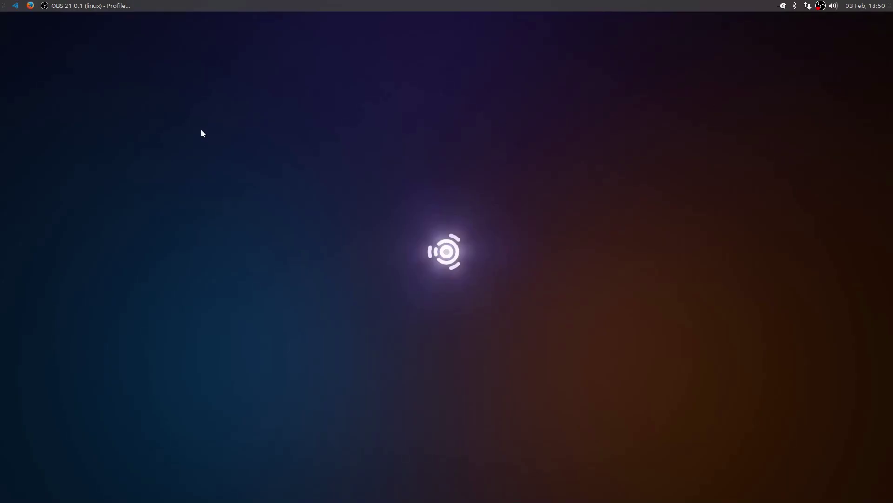